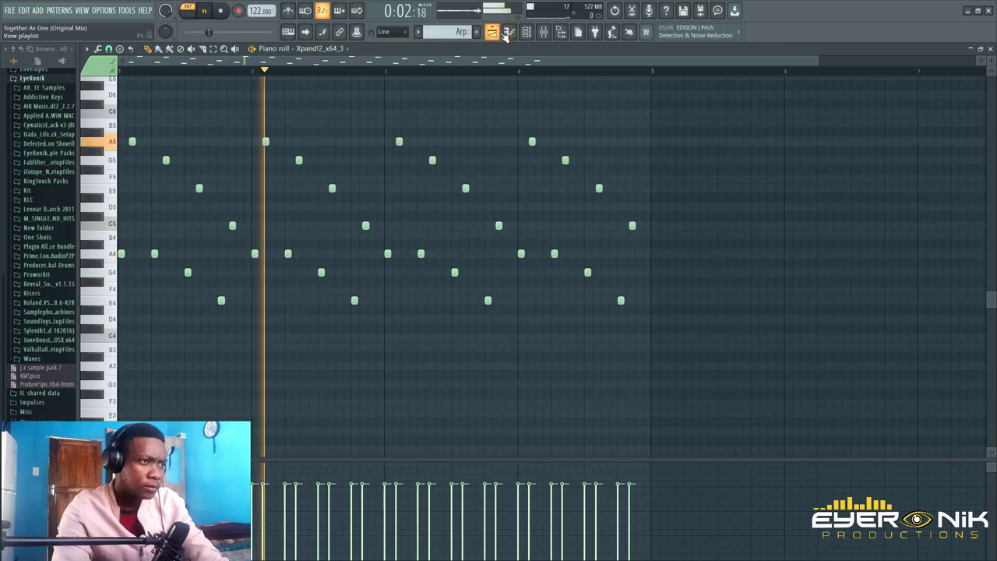
- Switch to the playlist, solo Track 13, and unmute Track 10 alongside it
click(508, 31)
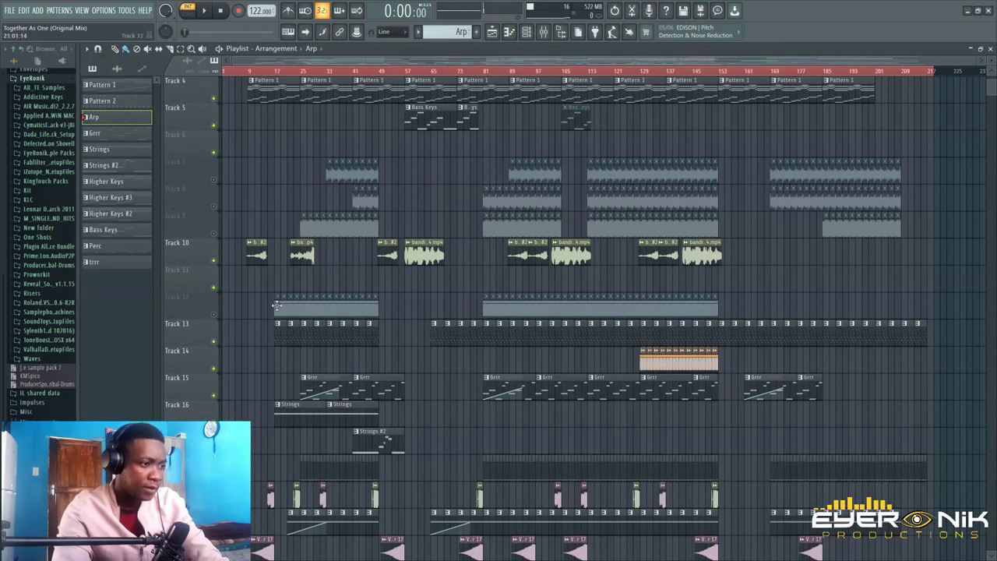
right_click(215, 342)
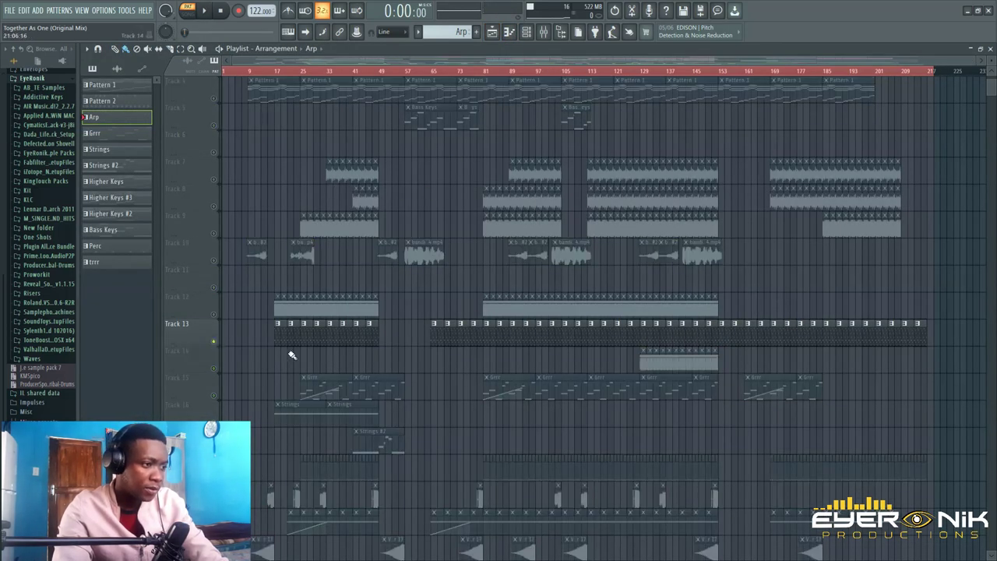
scroll(292, 355, up, 3)
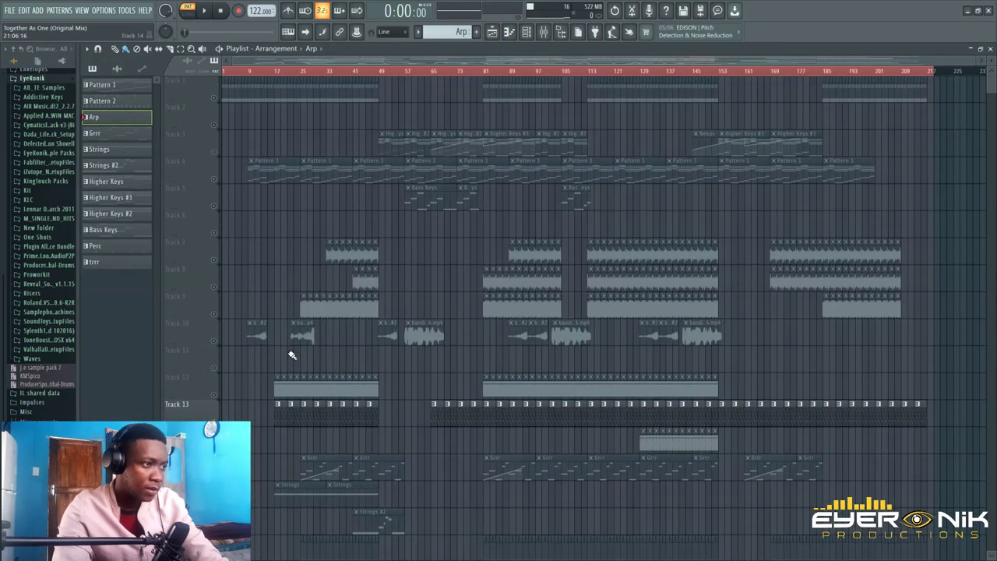
click(214, 343)
- Audition Tracks 10 and 13 together from about bar 23 and from about bar 101, and stop playback
click(295, 73)
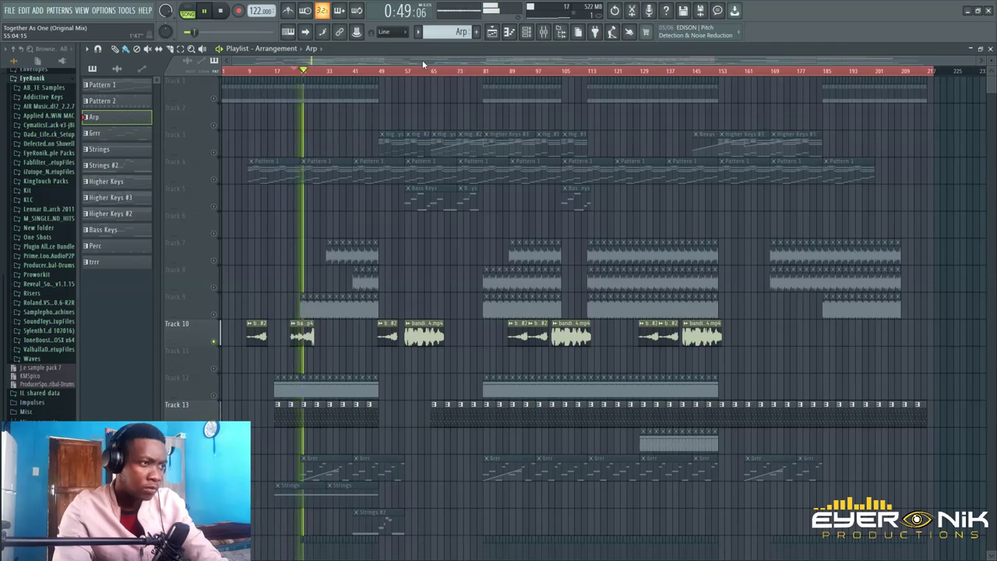
drag(422, 60, 438, 61)
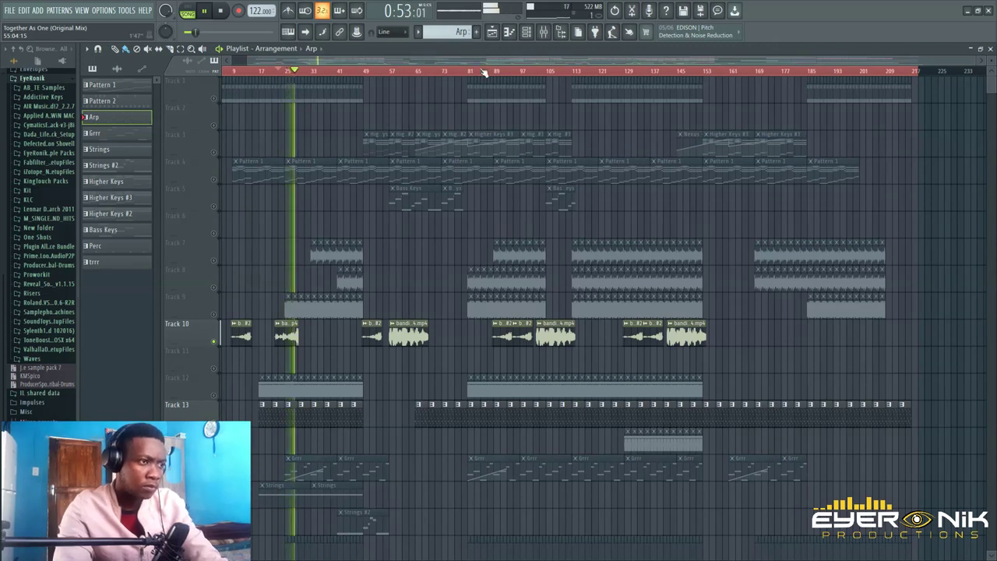
key(space)
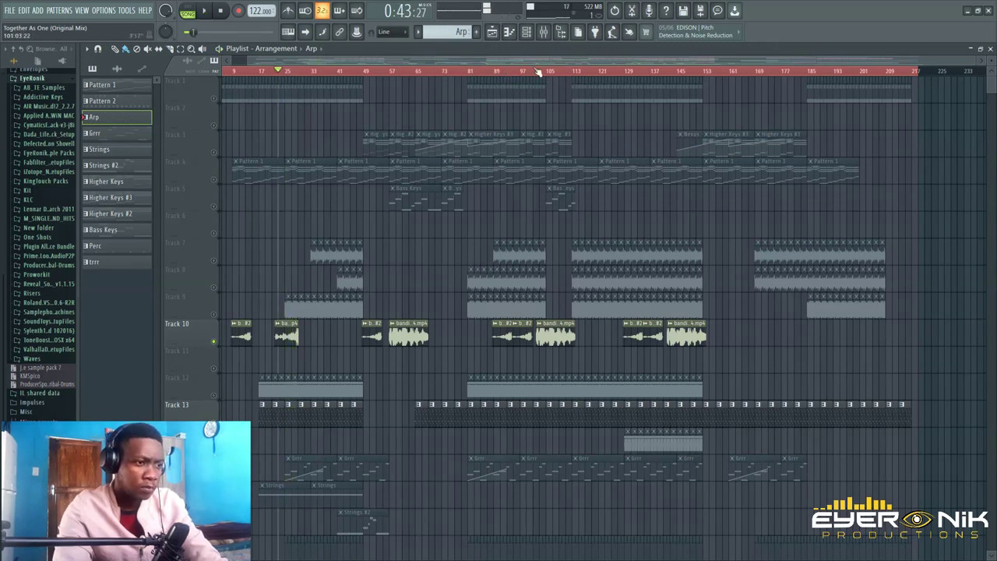
click(534, 71)
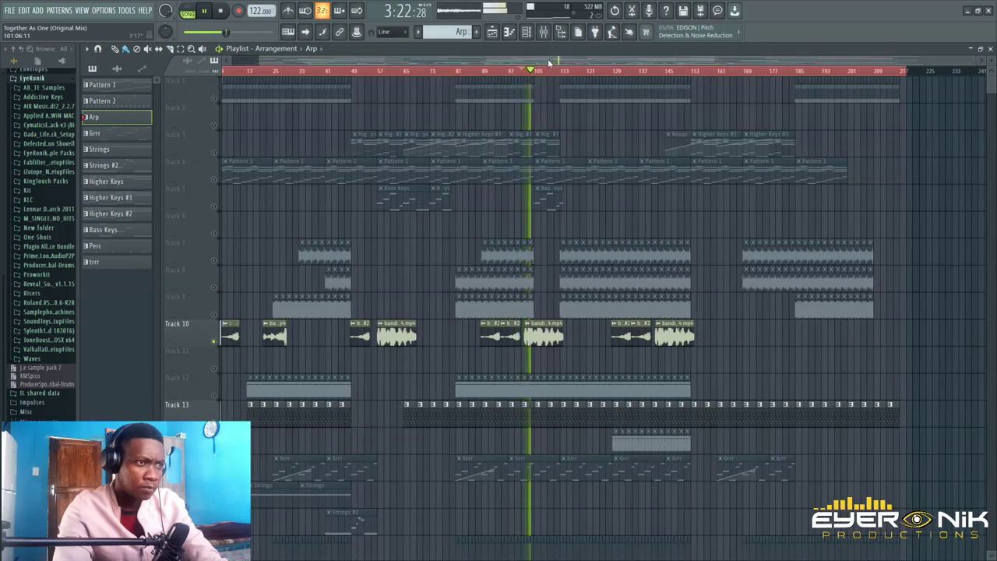
drag(550, 61, 474, 60)
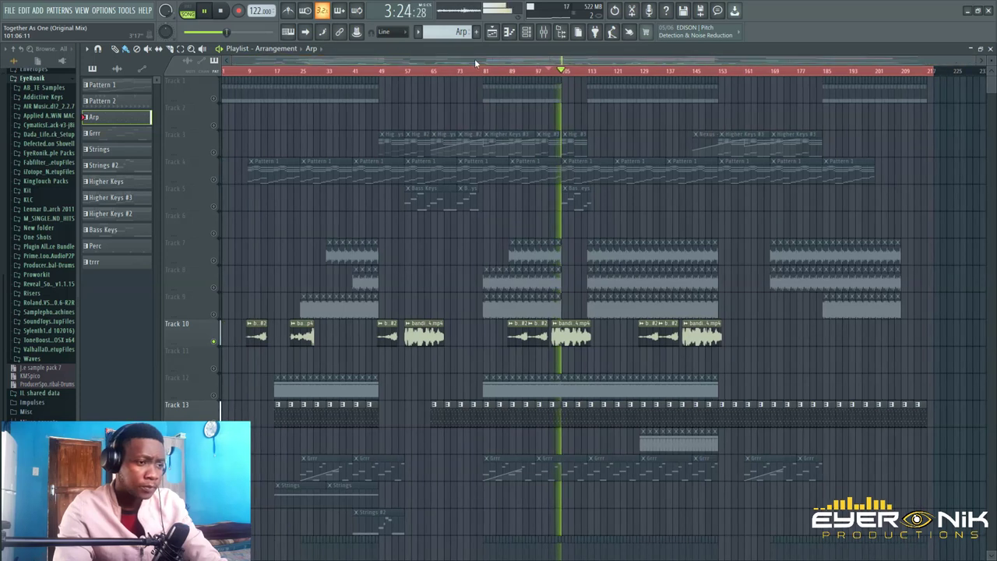
click(221, 15)
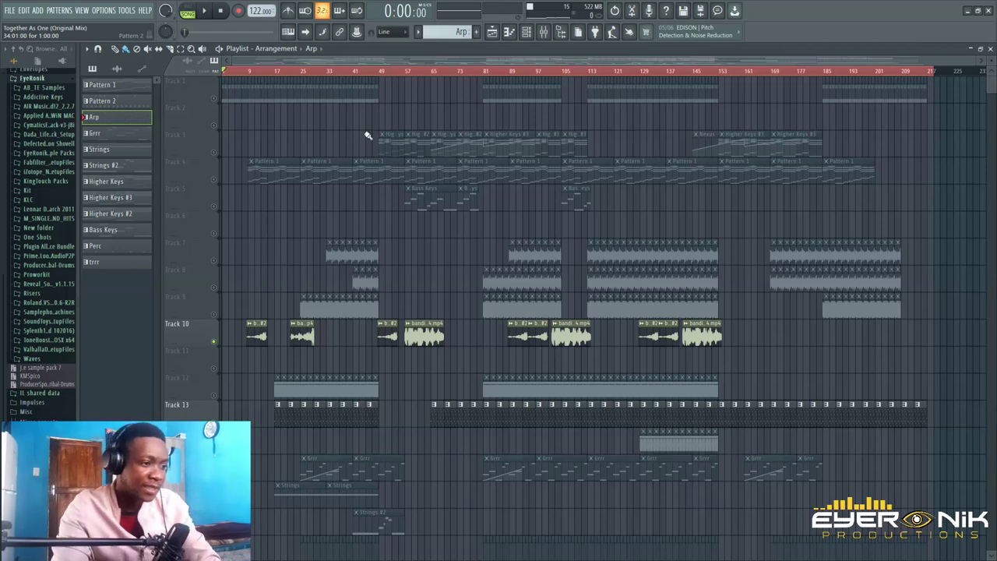
- Unmute Track 3 with the Higher Keys clips and play the arrangement from about bar 81
scroll(623, 271, down, 9)
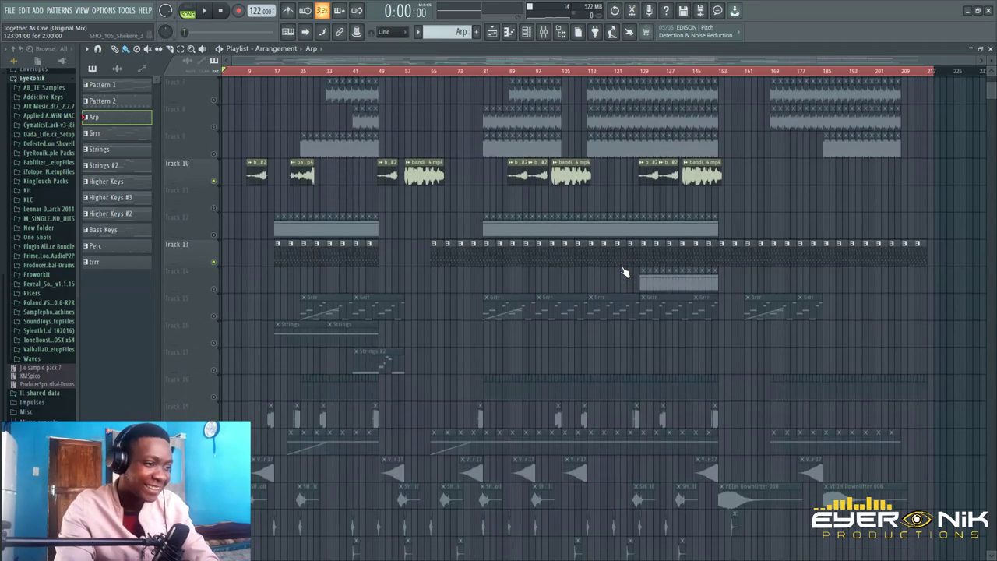
scroll(623, 272, up, 9)
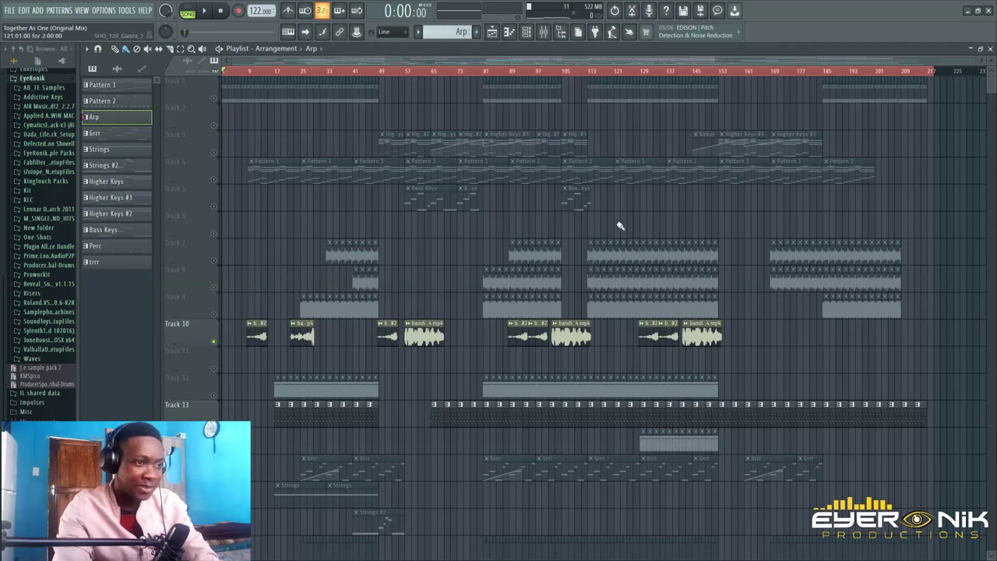
click(472, 148)
click(486, 72)
key(space)
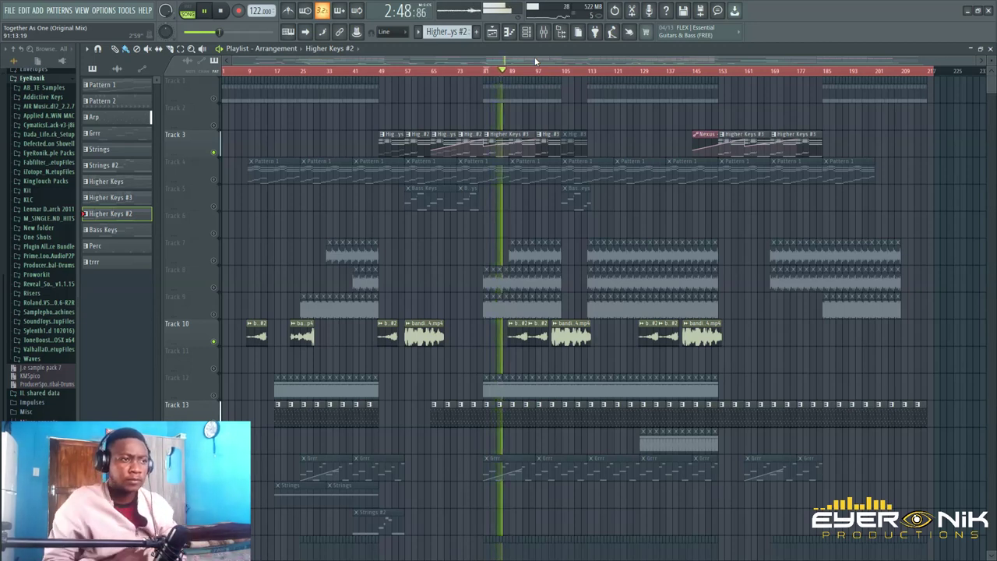
drag(535, 62, 554, 61)
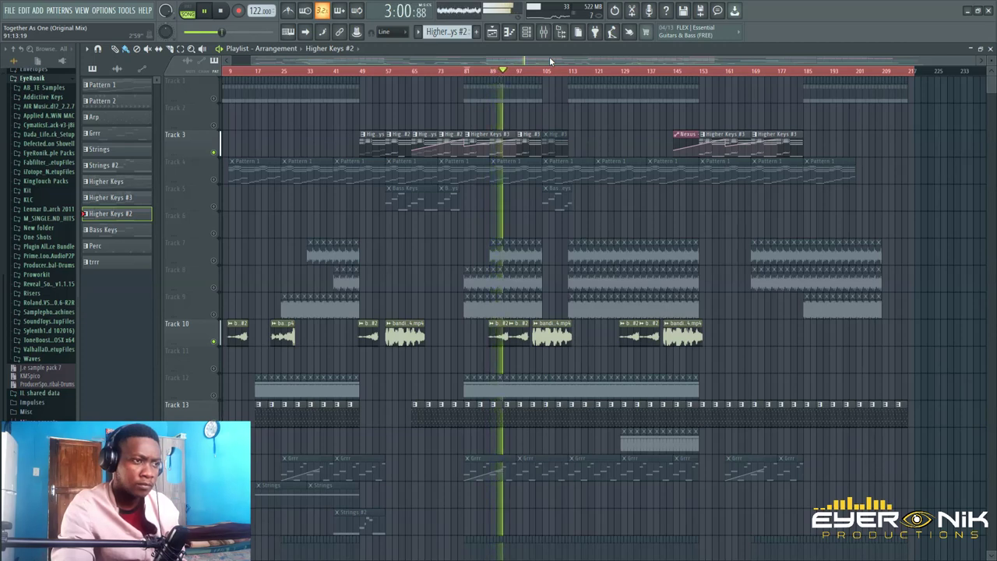
key(space)
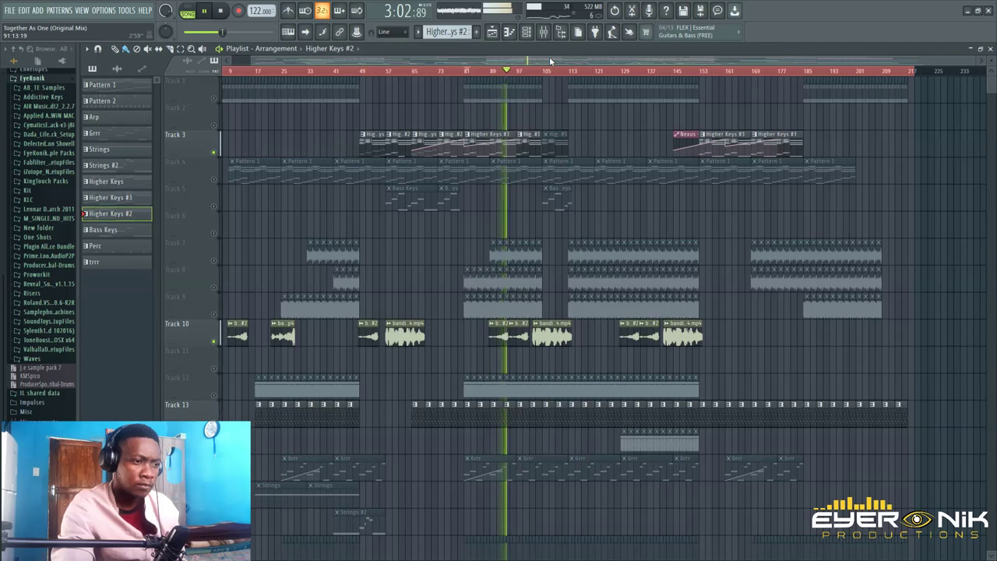
- Open Pattern 1 from Track 4 in the piano roll, play its chords and bass notes in pattern mode, and return to the playlist
double_click(322, 179)
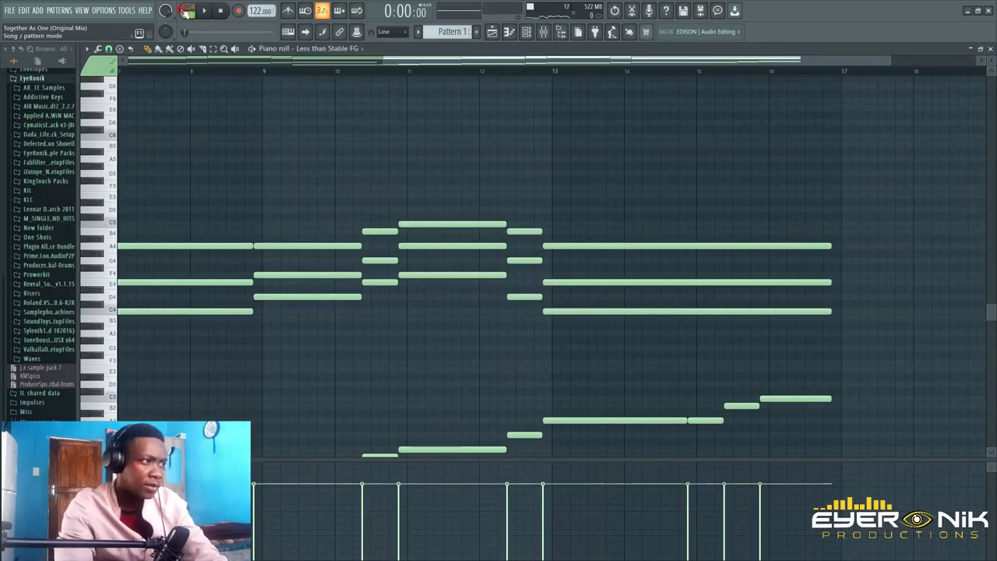
key(space)
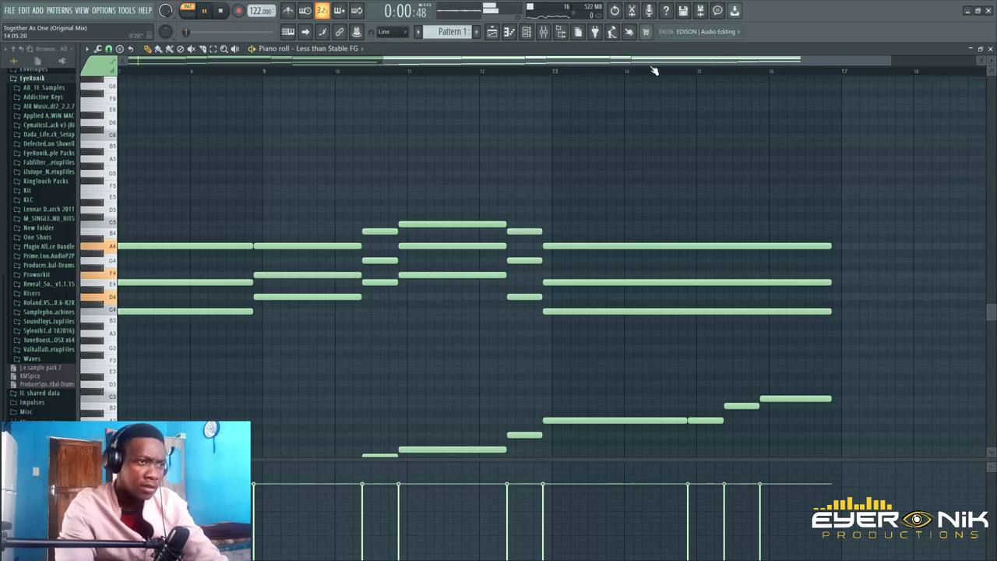
scroll(443, 76, down, 3)
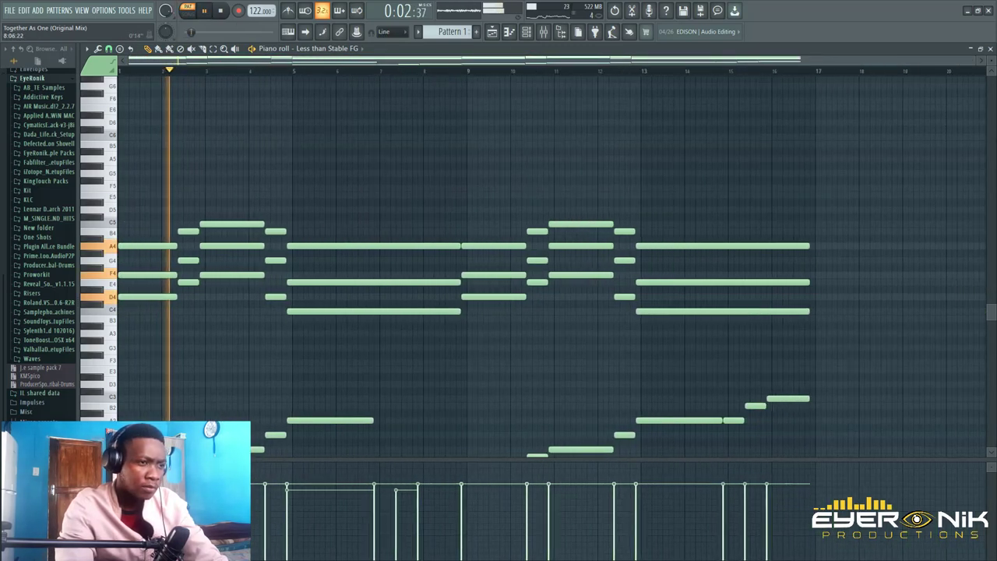
scroll(991, 70, down, 2)
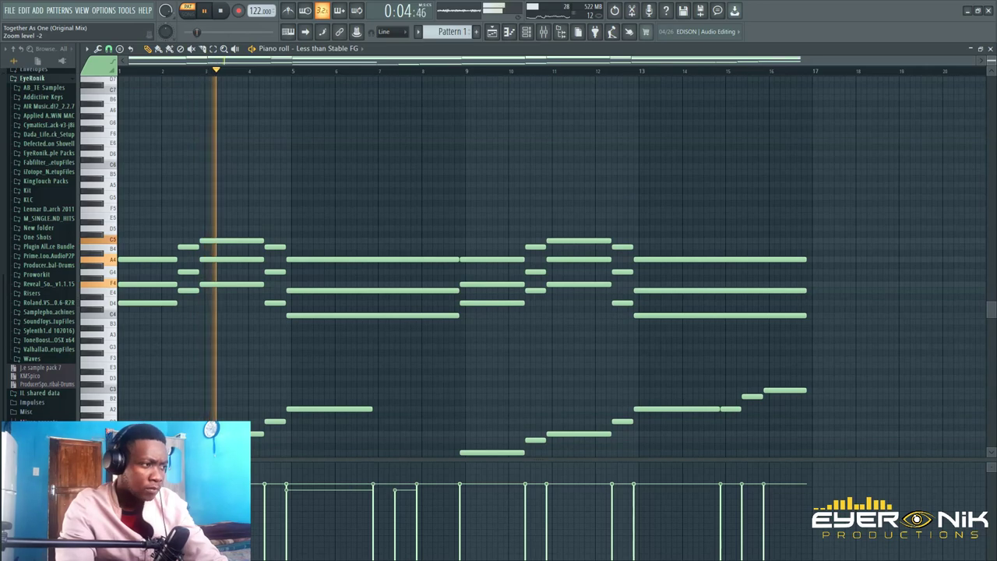
scroll(982, 205, down, 2)
scroll(982, 205, up, 1)
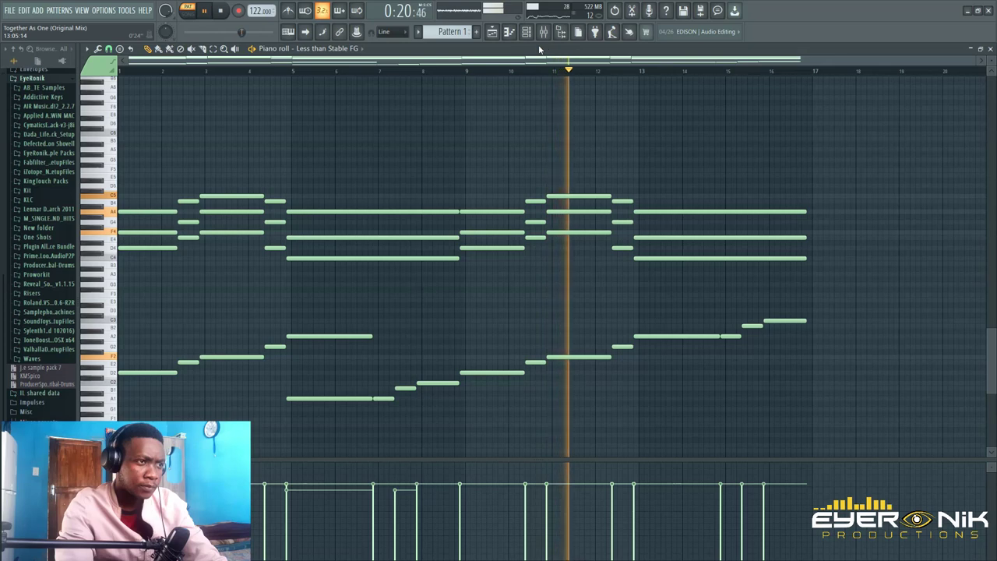
key(F5)
key(space)
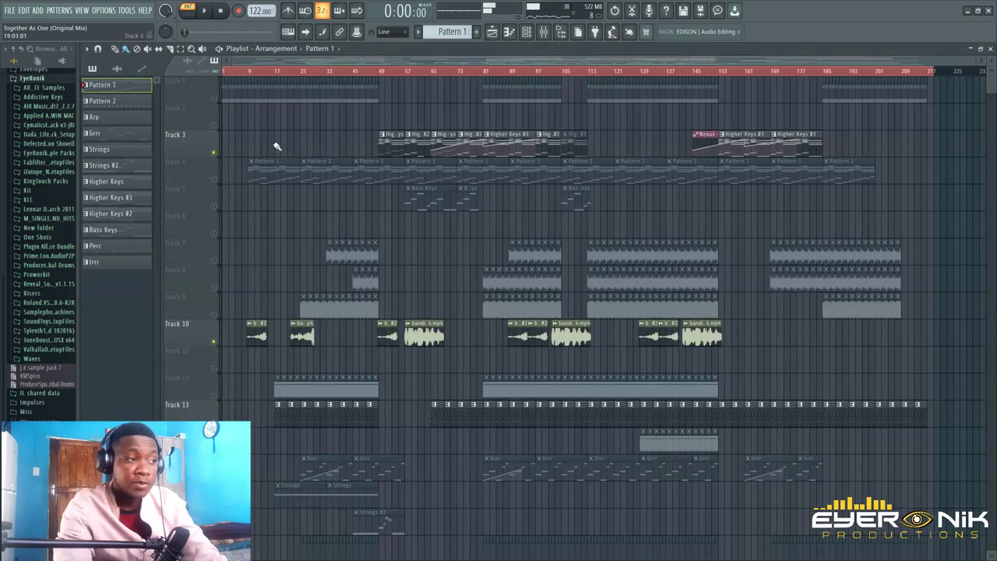
- Unmute Track 4 and audition the active tracks from about bar 23 and about bar 97, stopping playback at the end
click(215, 179)
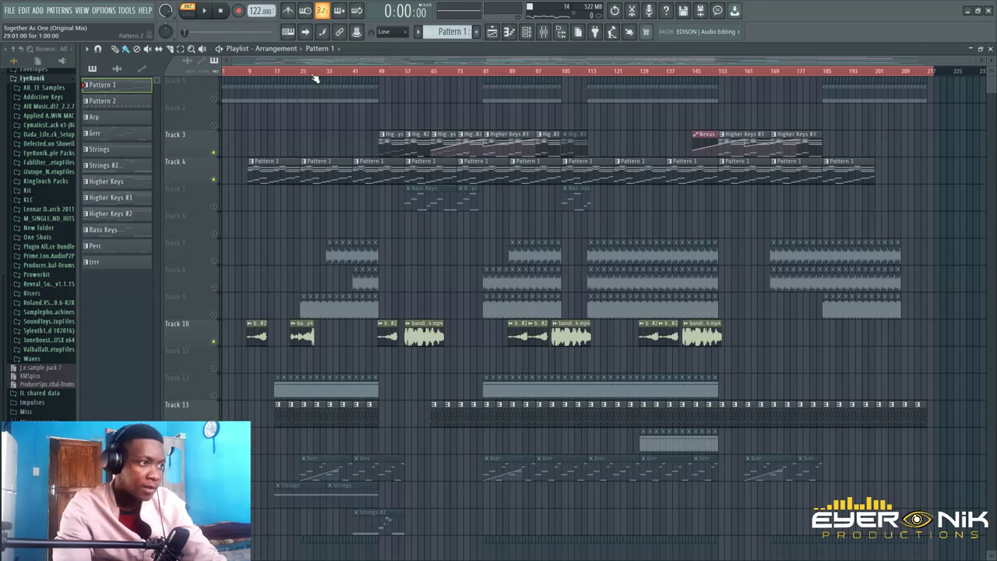
key(space)
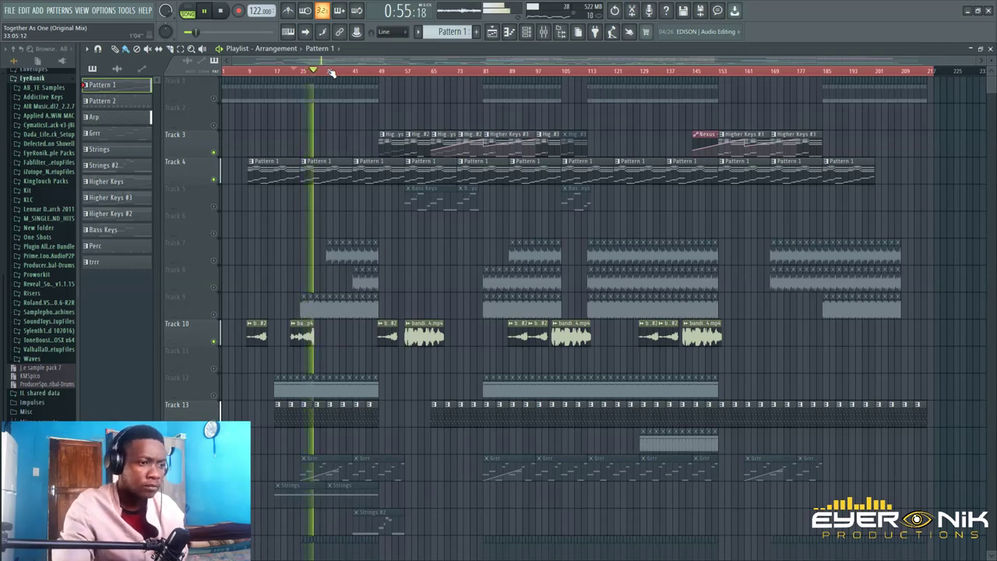
click(538, 72)
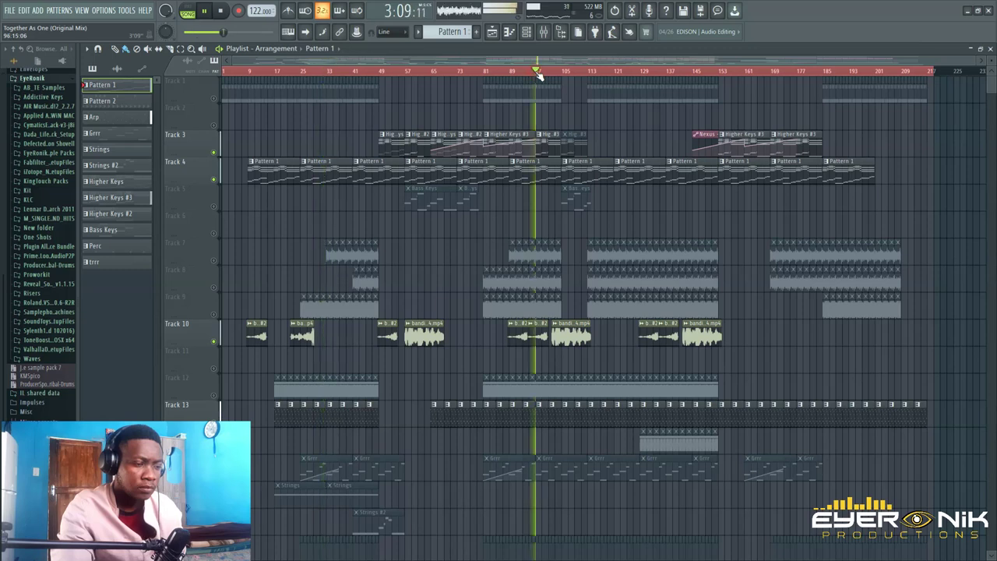
drag(549, 63, 569, 62)
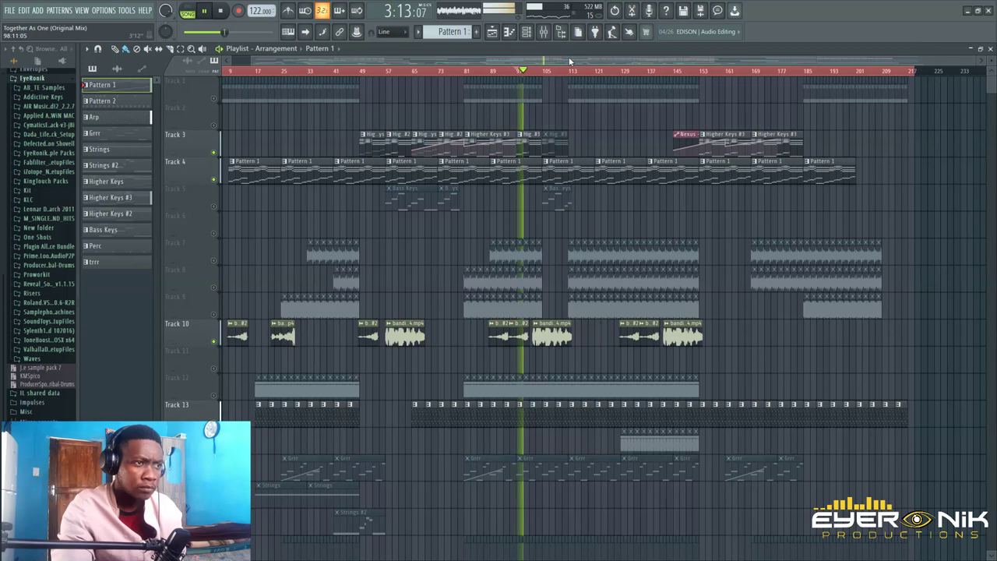
drag(569, 61, 588, 60)
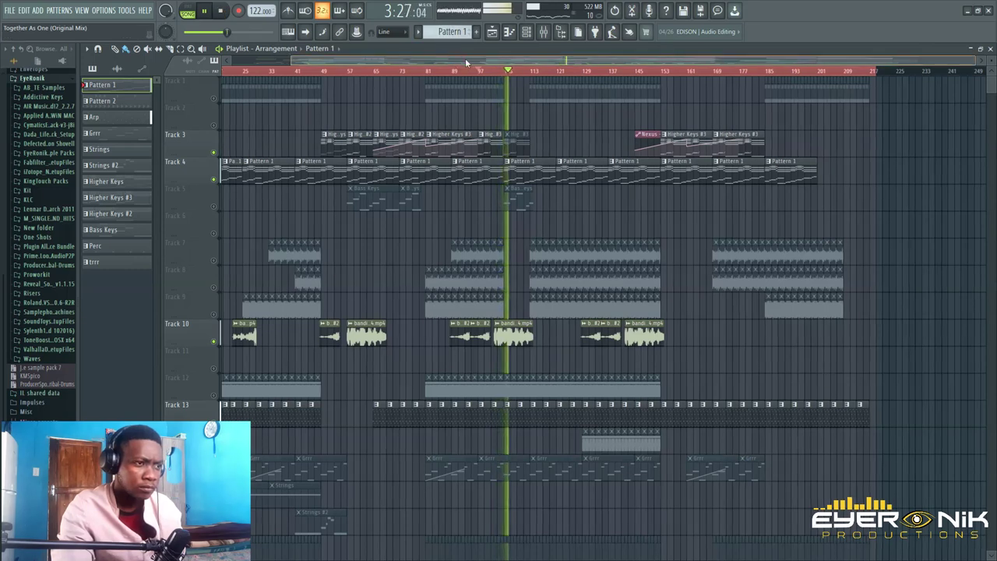
click(222, 11)
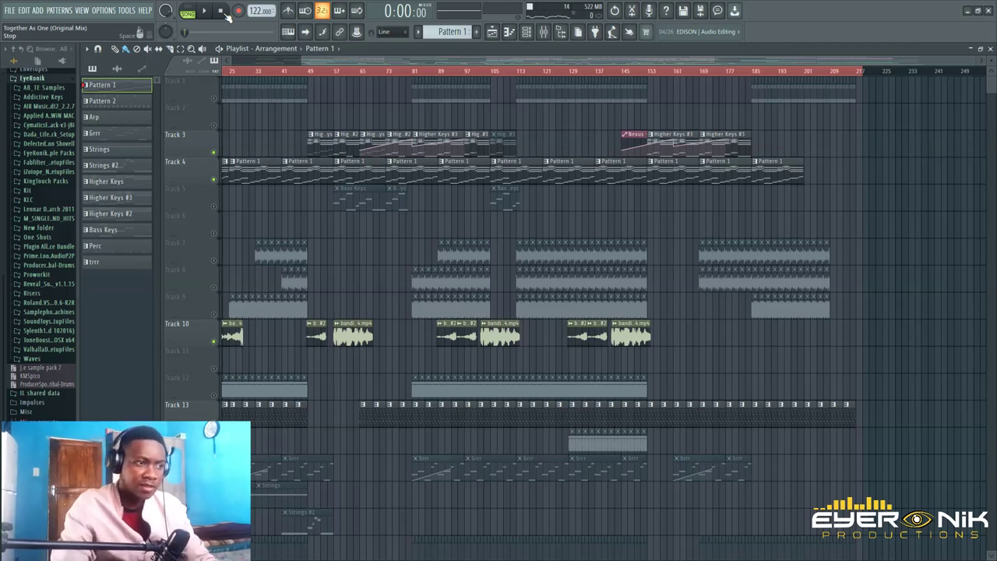
- Unmute Track 20, which holds the trrr pattern clips, in the playlist
drag(554, 63, 389, 61)
scroll(438, 265, down, 5)
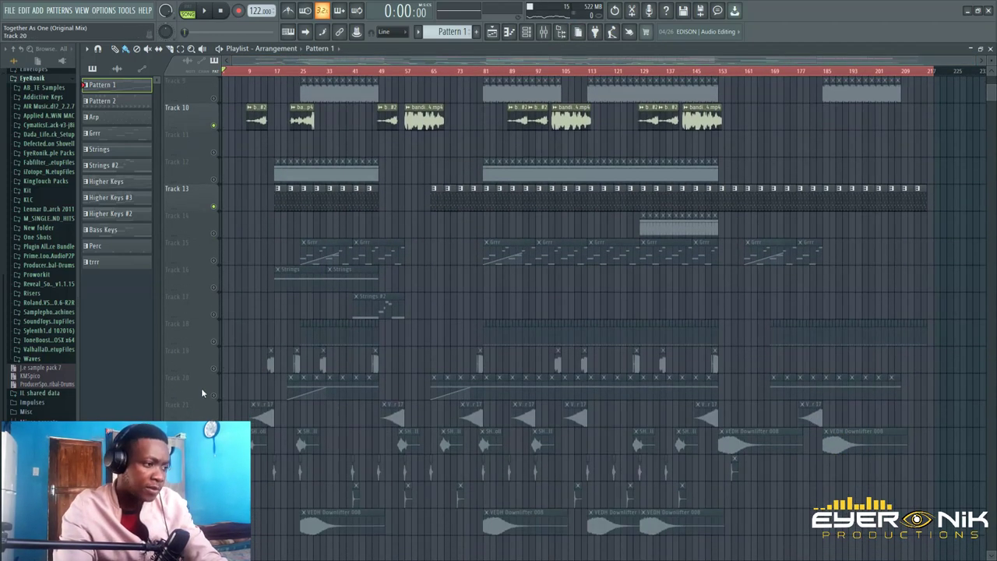
click(215, 395)
- Open the trrr pattern's Nexus #2 notes in the piano roll, play them in pattern mode, and return to the playlist
double_click(555, 387)
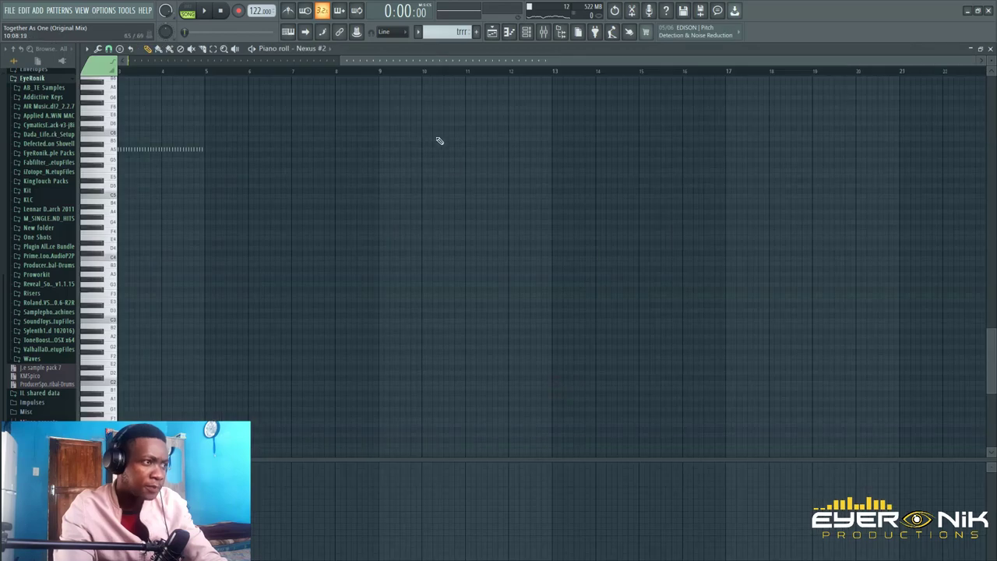
drag(518, 65, 237, 62)
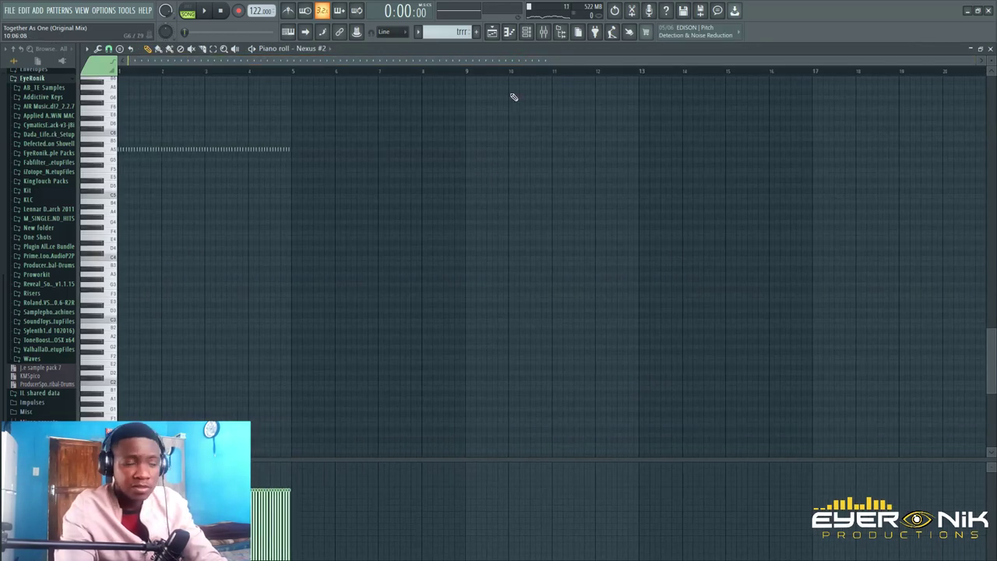
click(204, 10)
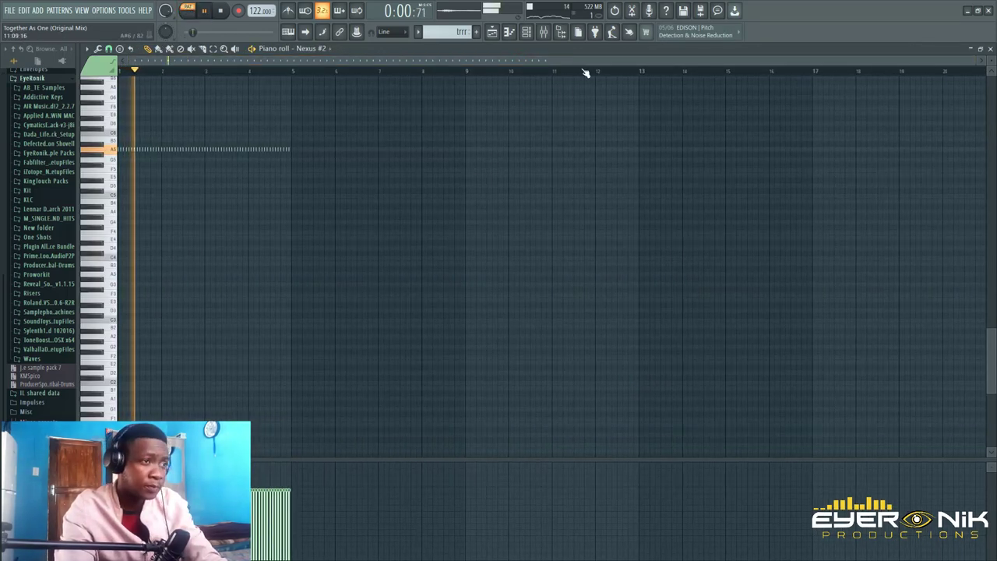
click(221, 12)
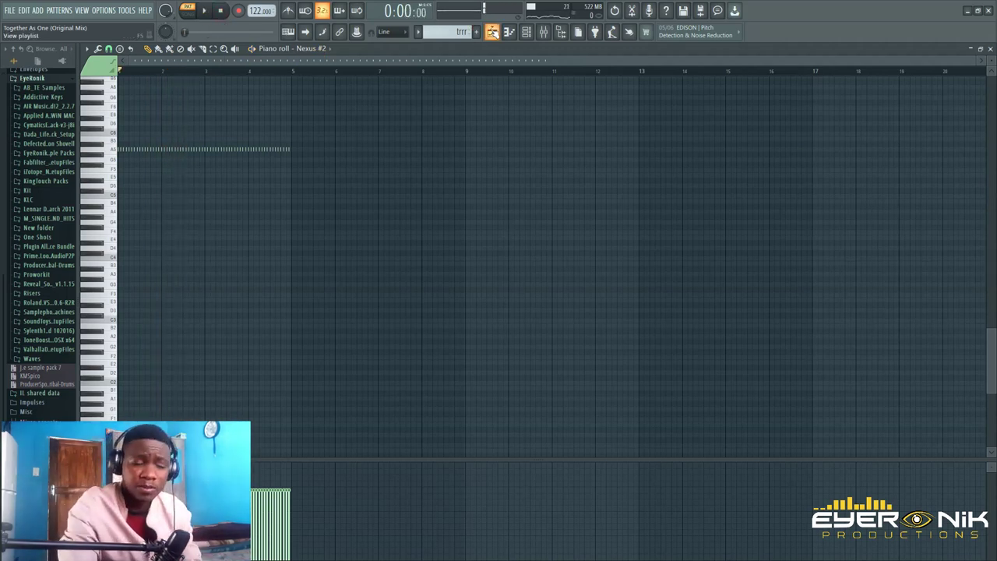
click(287, 32)
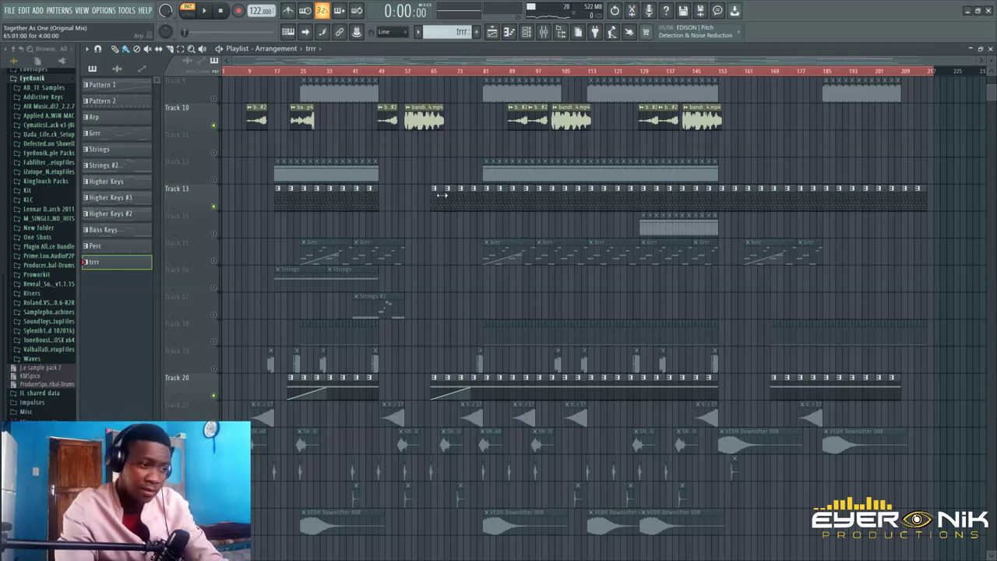
- Play the arrangement with Track 20 included from about bar 26 and from about bar 97
click(306, 73)
key(space)
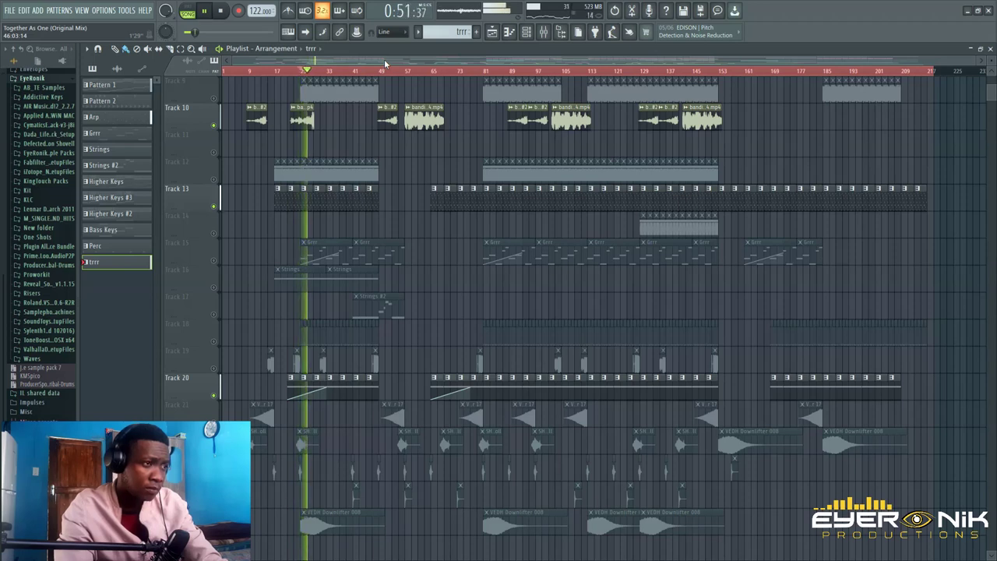
click(538, 72)
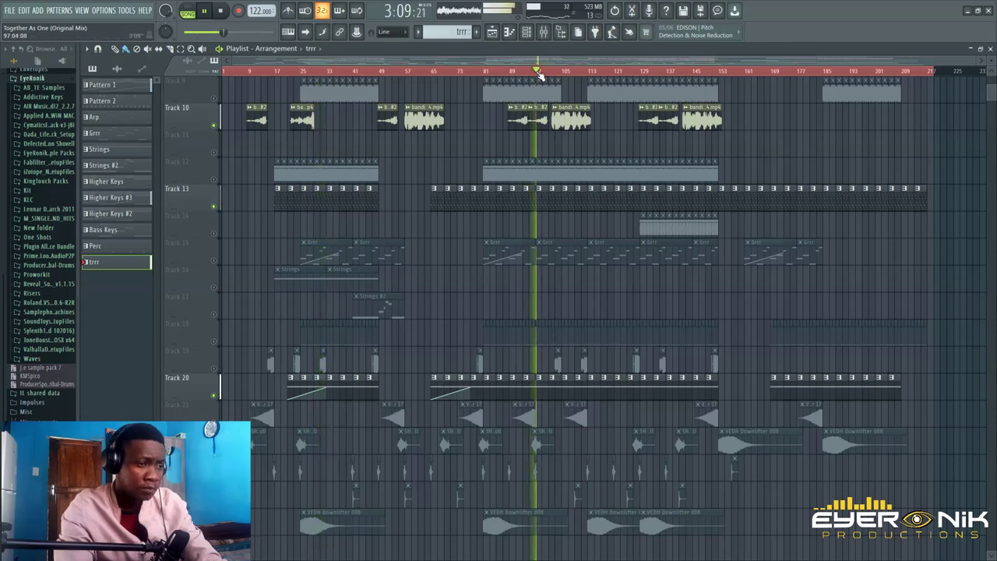
click(993, 71)
click(992, 72)
click(992, 72)
click(993, 72)
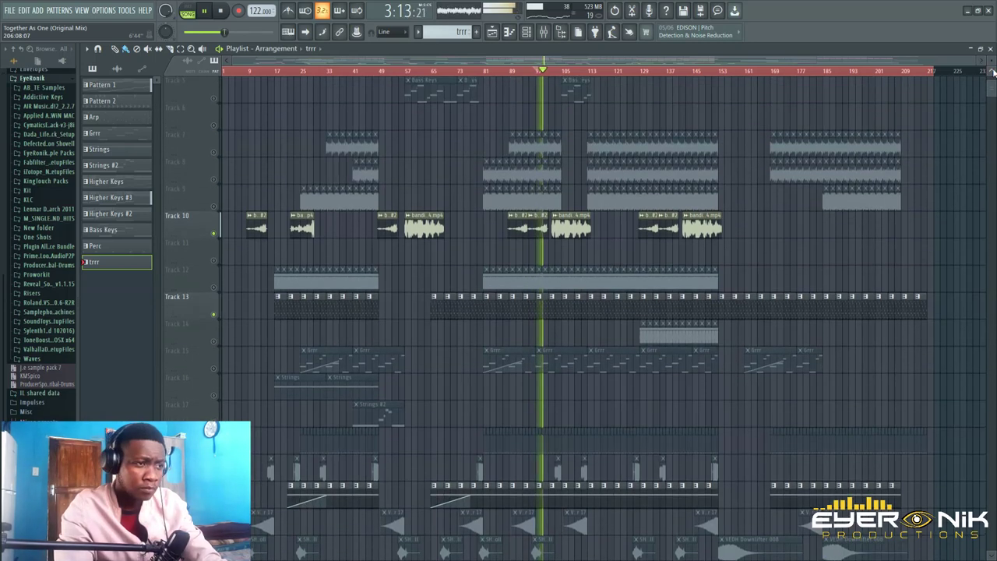
- Stop the playback of the arrangement
click(992, 72)
click(993, 71)
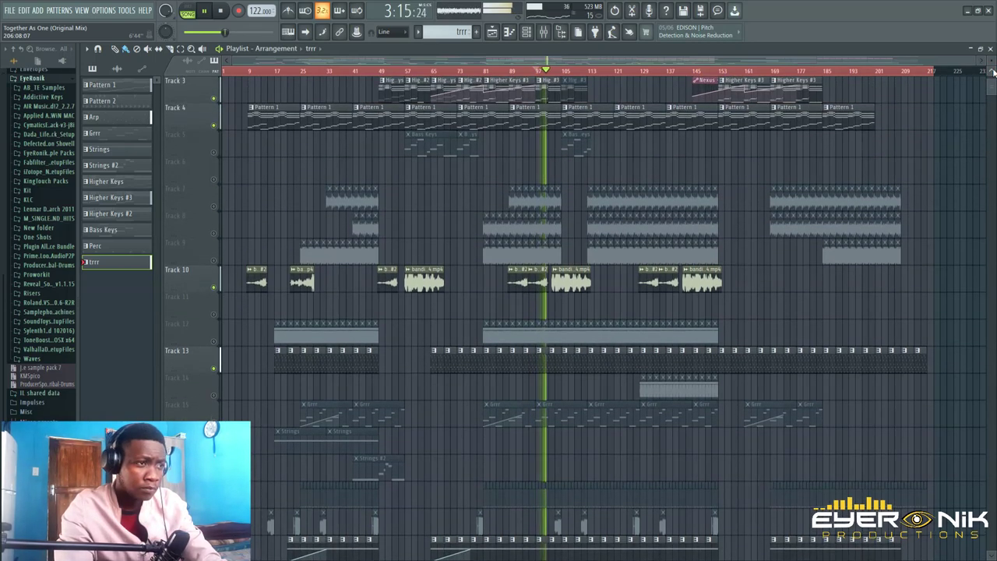
click(992, 71)
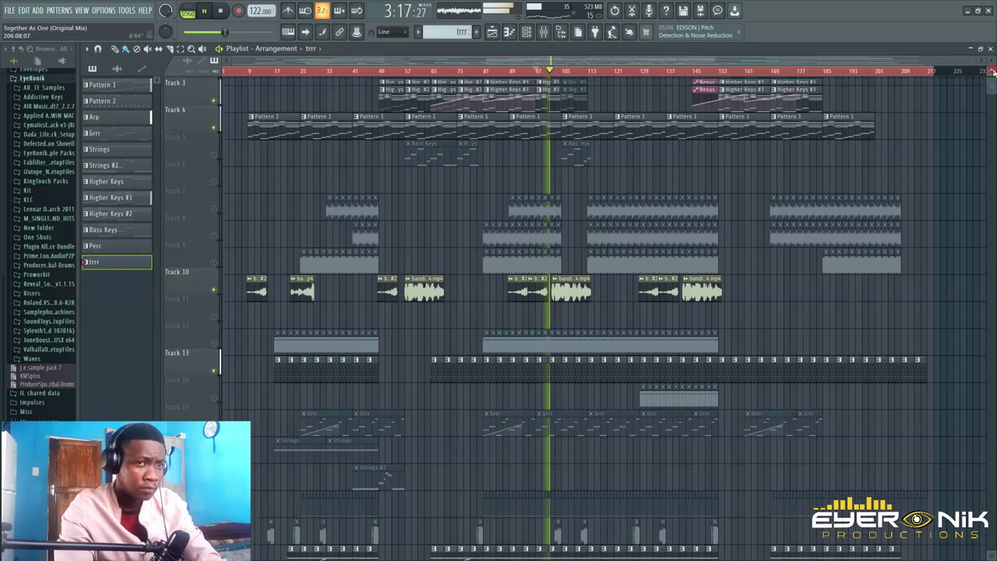
click(221, 11)
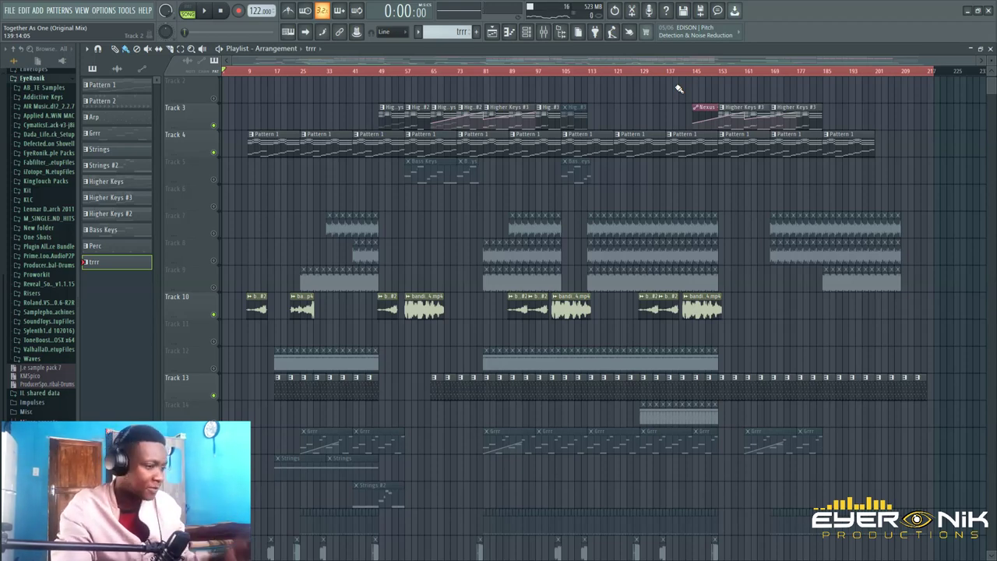
- Open the Grrr pattern's Nexus #4 notes in the piano roll, play them in pattern mode, and return to the playlist
double_click(631, 448)
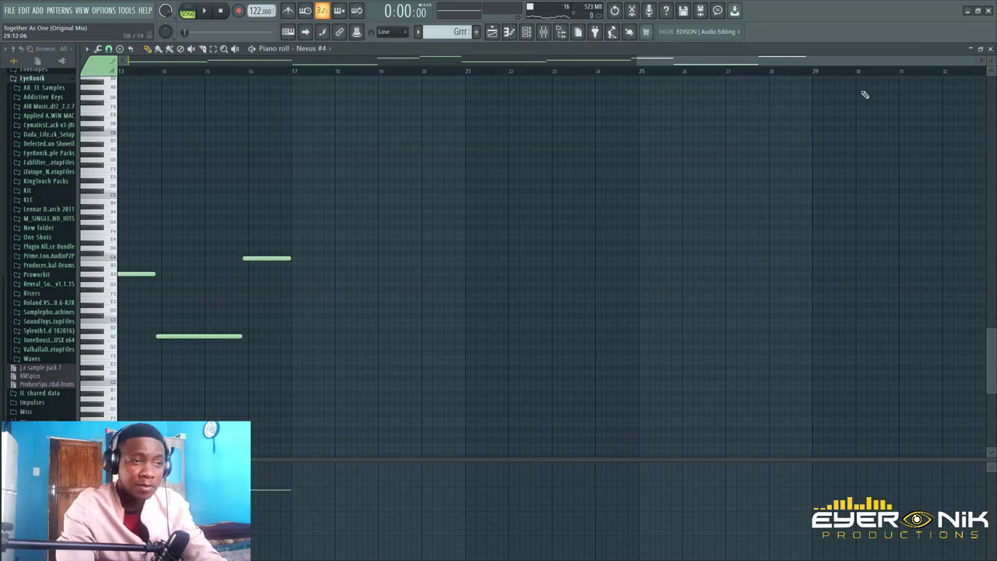
drag(850, 62, 327, 71)
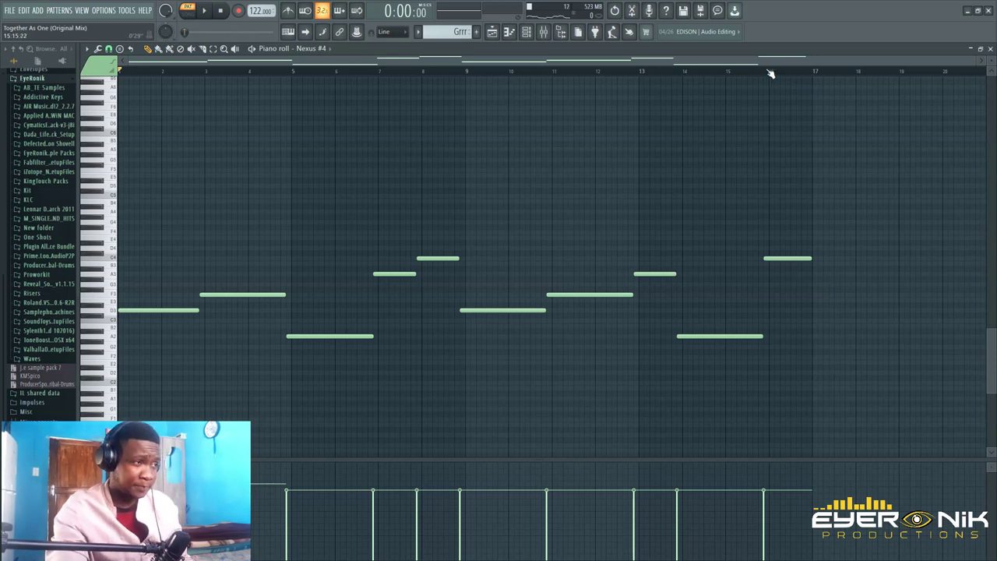
click(202, 12)
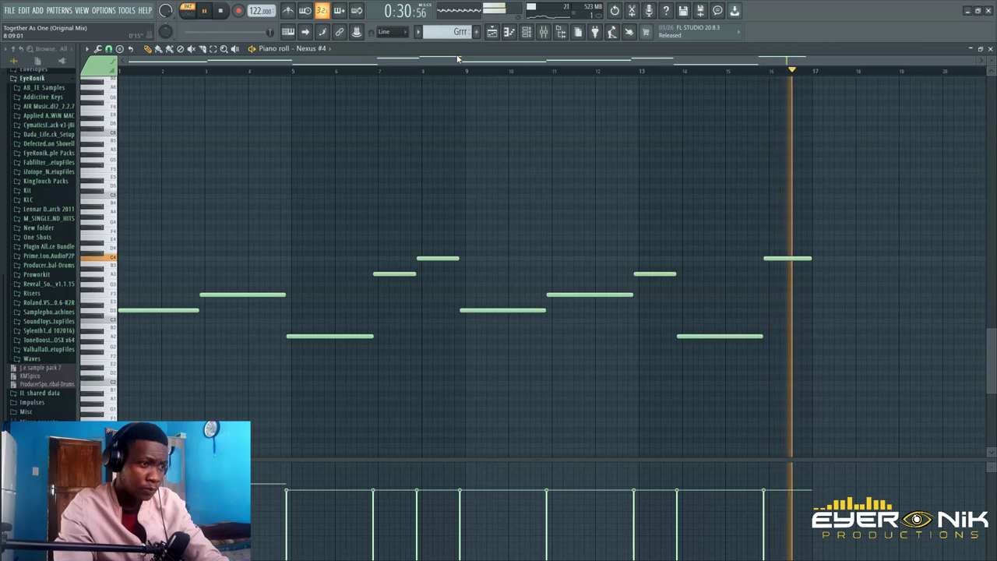
key(space)
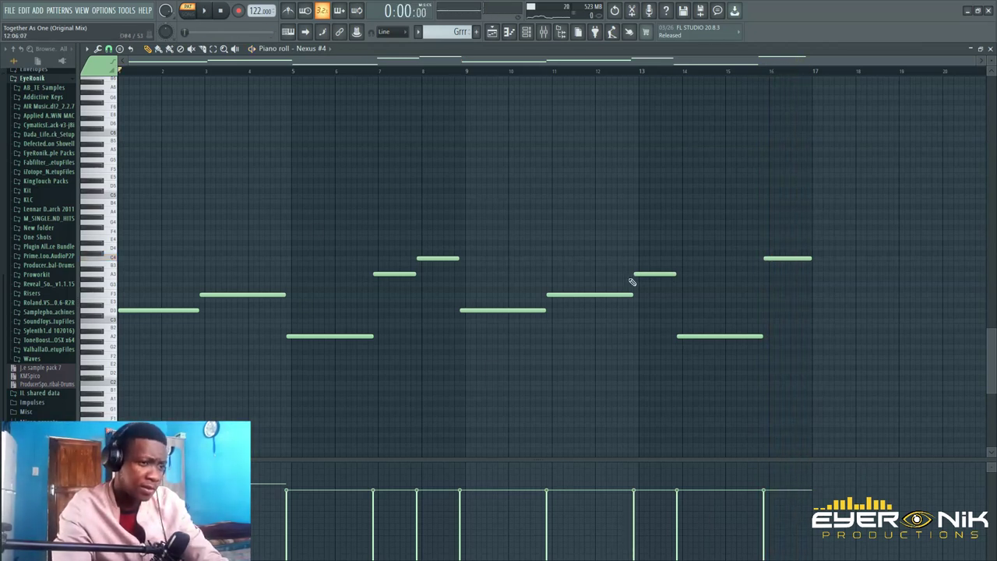
click(493, 32)
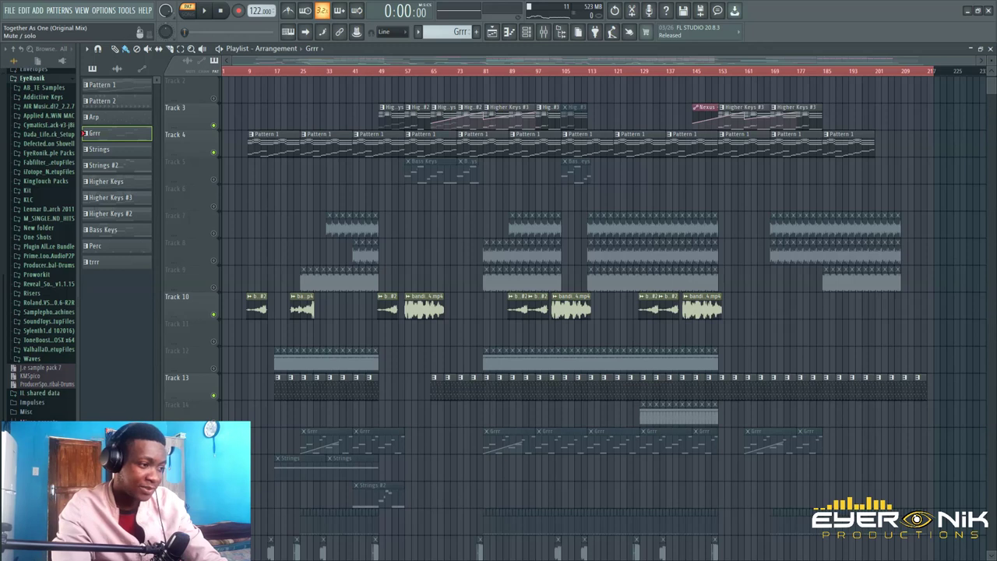
- Unmute Track 15 with the Grrr clips and play the arrangement from bar 41 and from about bar 97, stopping at the end
click(360, 72)
key(space)
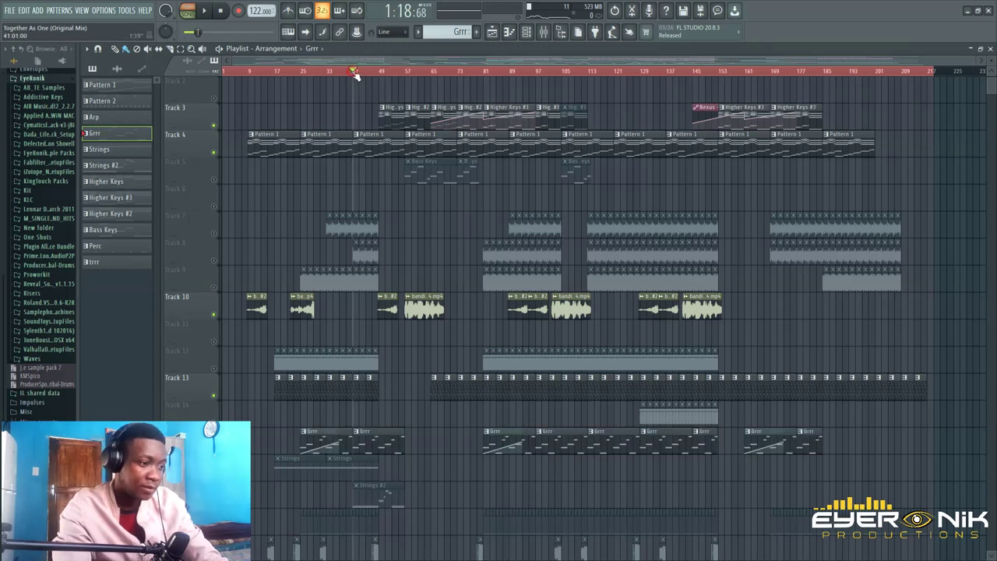
drag(423, 59, 435, 60)
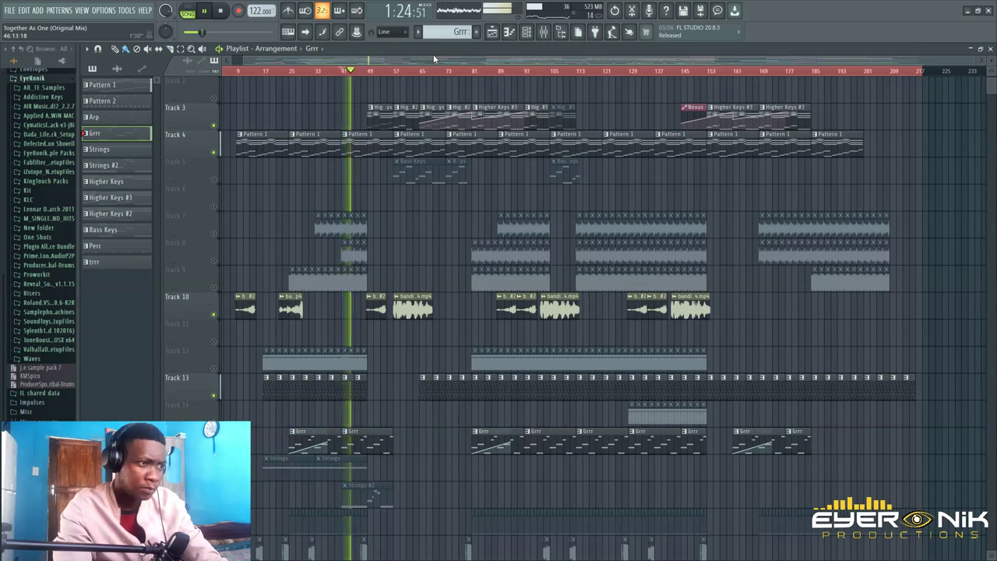
click(993, 72)
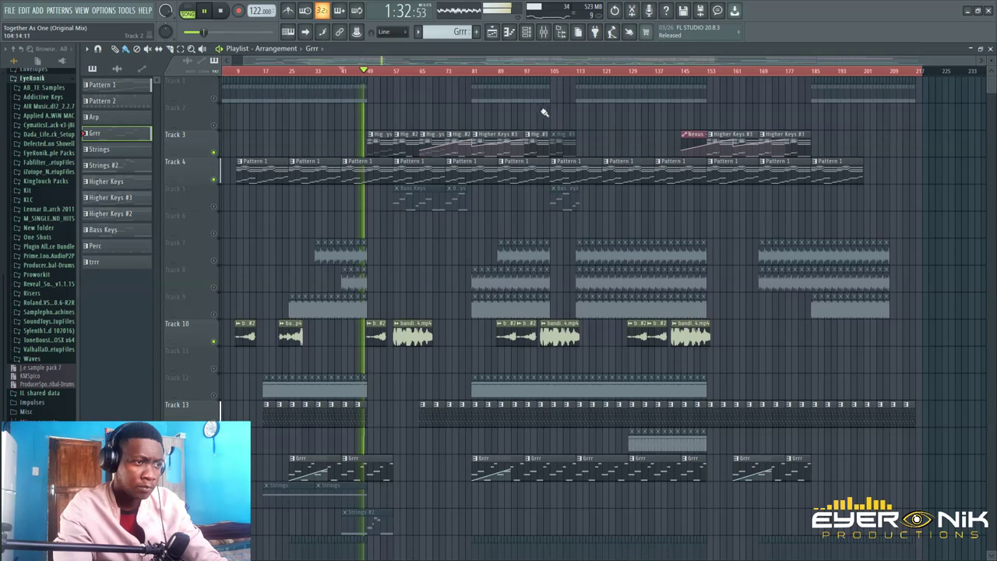
click(526, 73)
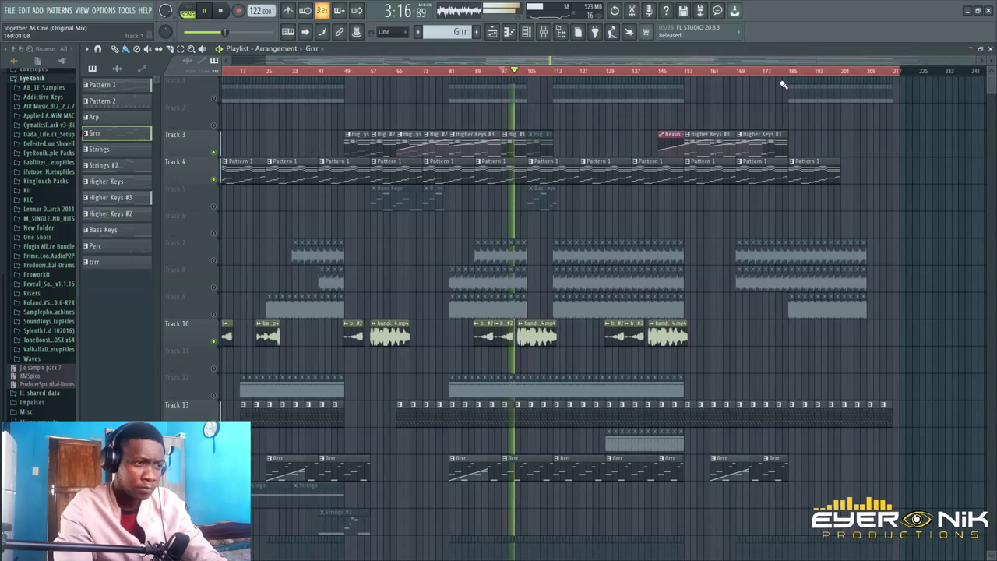
mouse_move(993, 88)
mouse_down()
mouse_move(992, 106)
mouse_move(992, 88)
mouse_up()
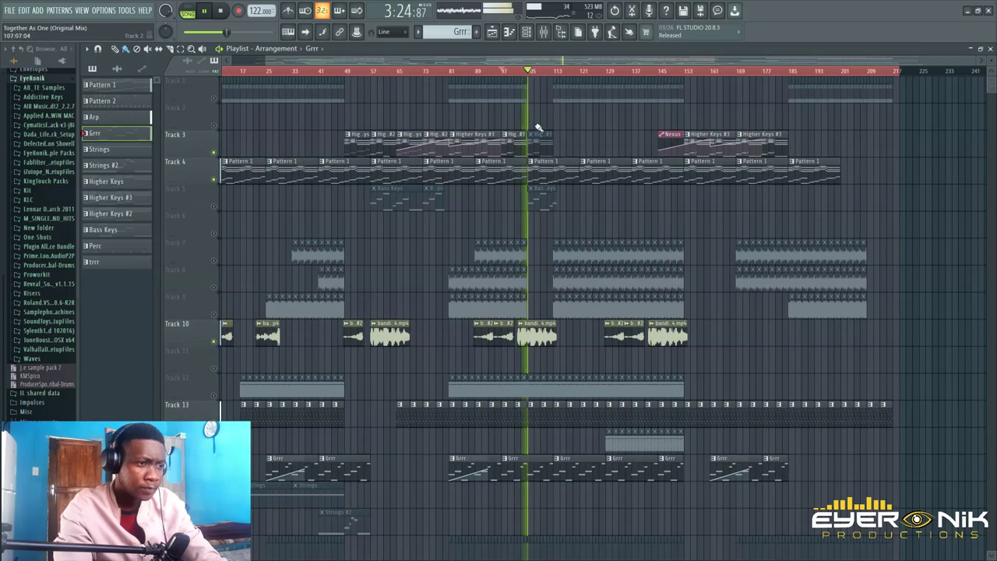
drag(546, 66, 517, 62)
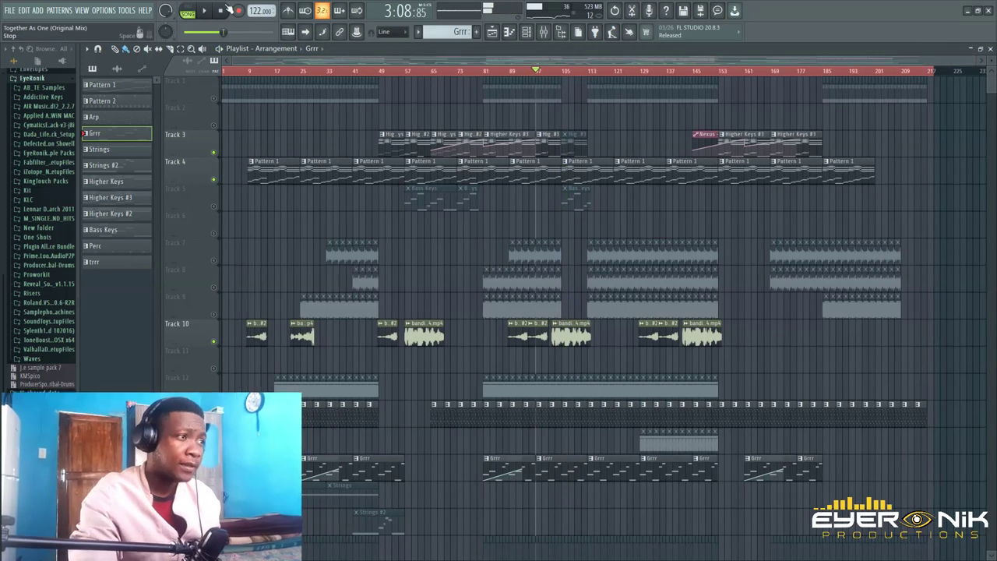
click(230, 10)
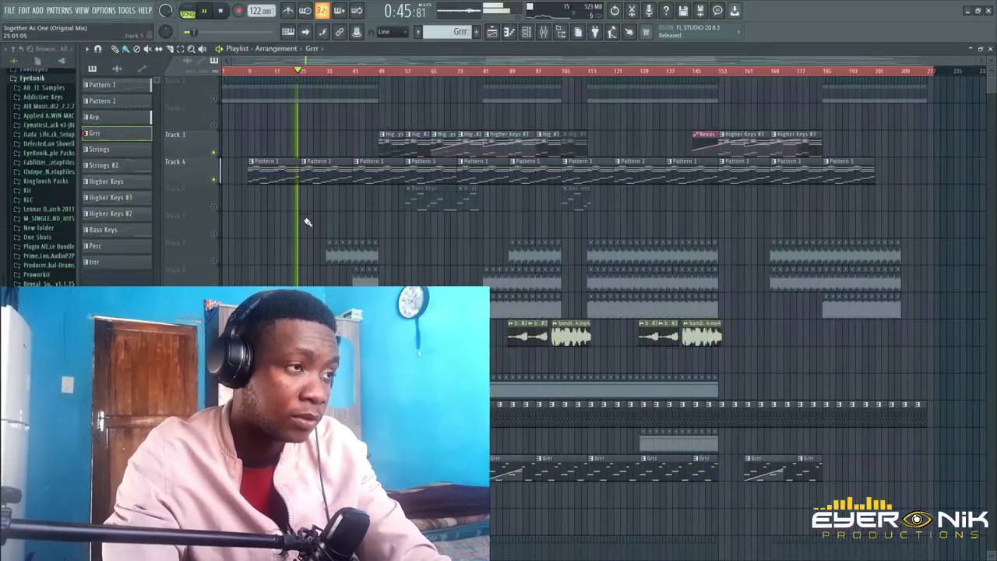
- Unmute Tracks 12, 9, 8 and 7 in the playlist while the arrangement plays
scroll(270, 240, down, 6)
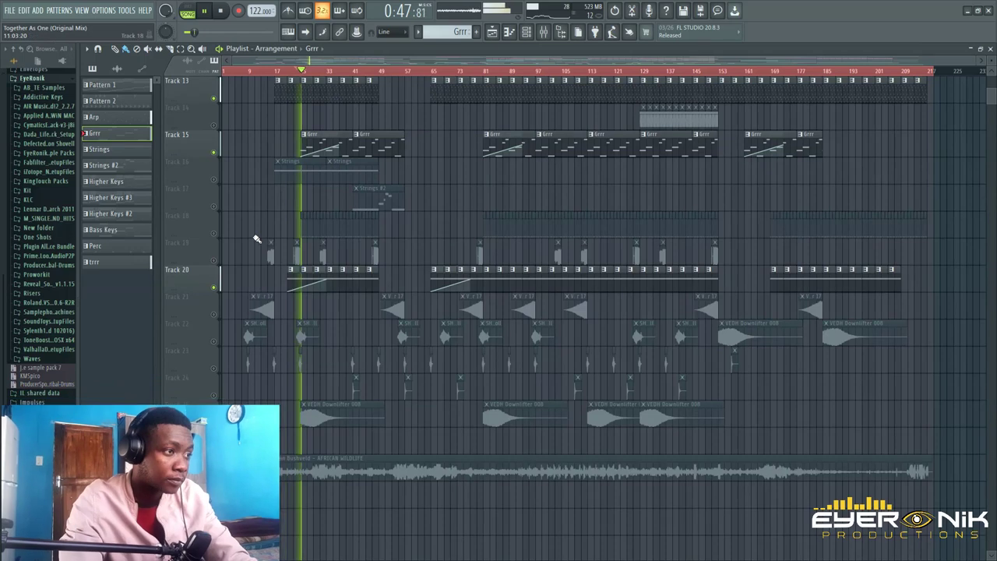
scroll(276, 239, up, 3)
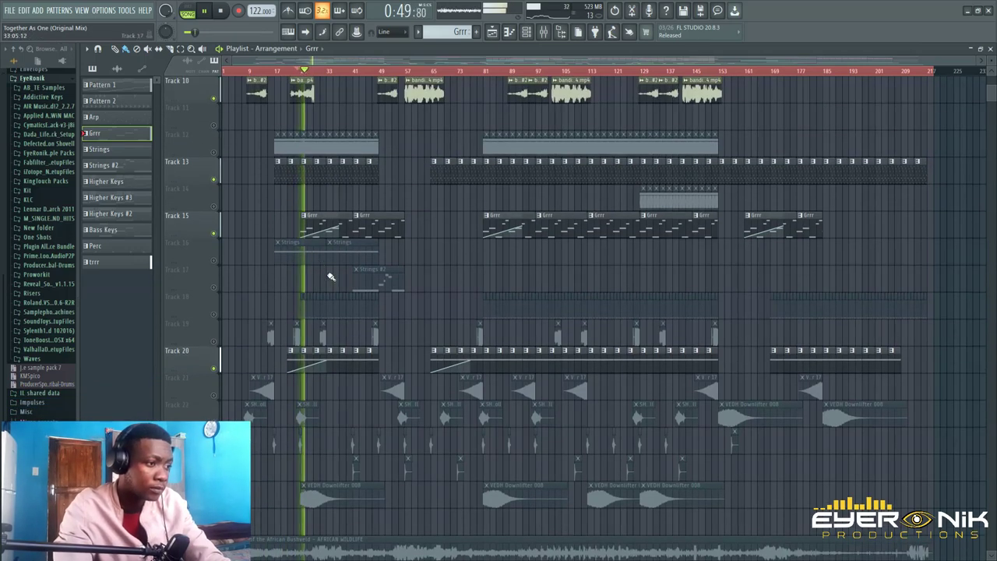
scroll(330, 277, up, 6)
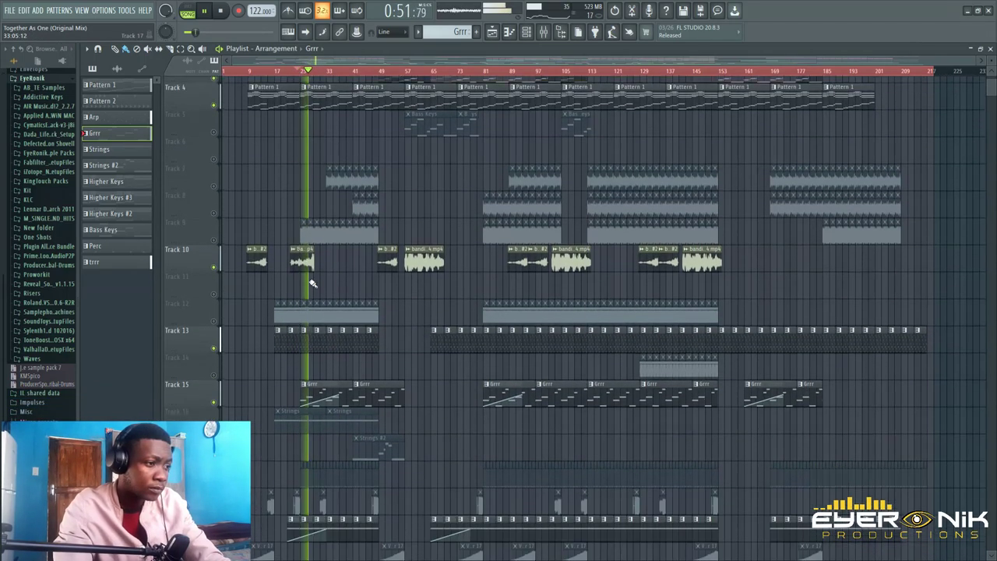
click(214, 313)
click(214, 235)
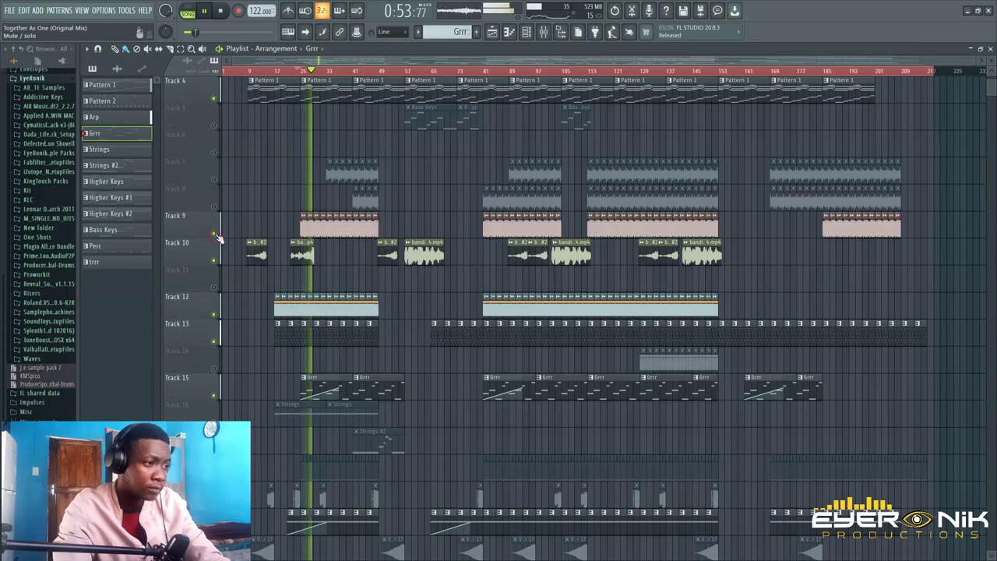
click(215, 206)
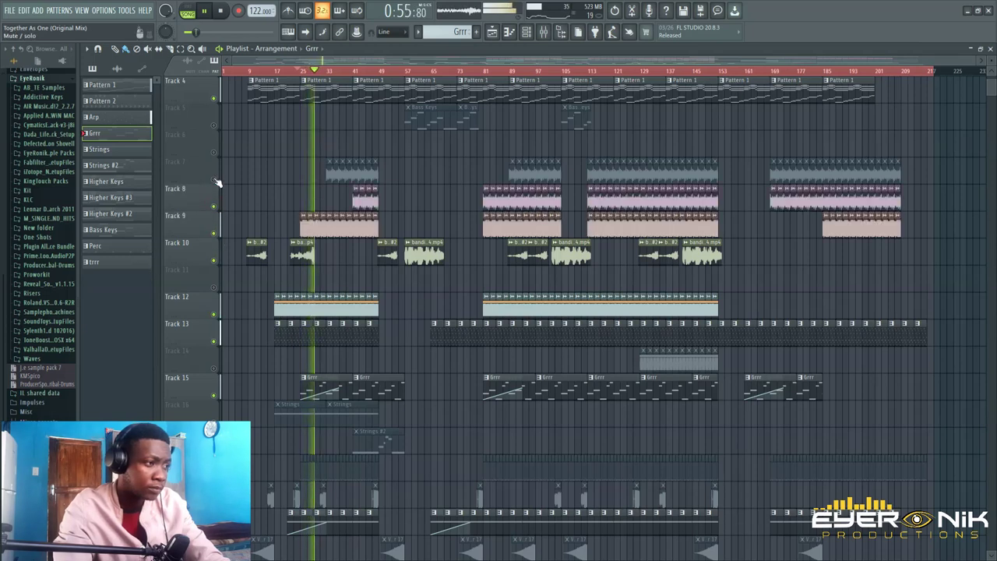
click(215, 180)
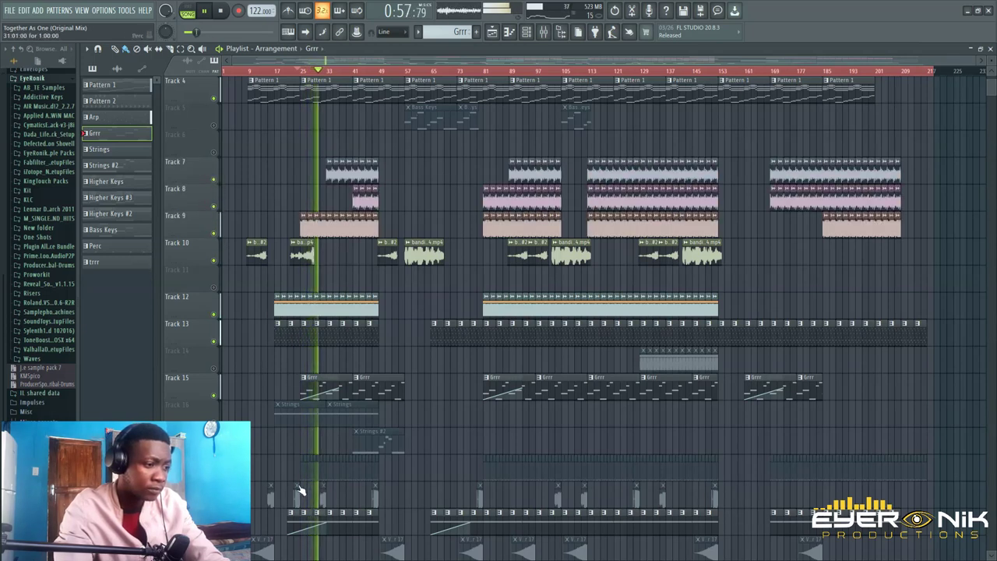
- Unmute Tracks 19 and 18, and Tracks 16 and 17 with the Strings and Strings #2 clips, during playback
click(215, 503)
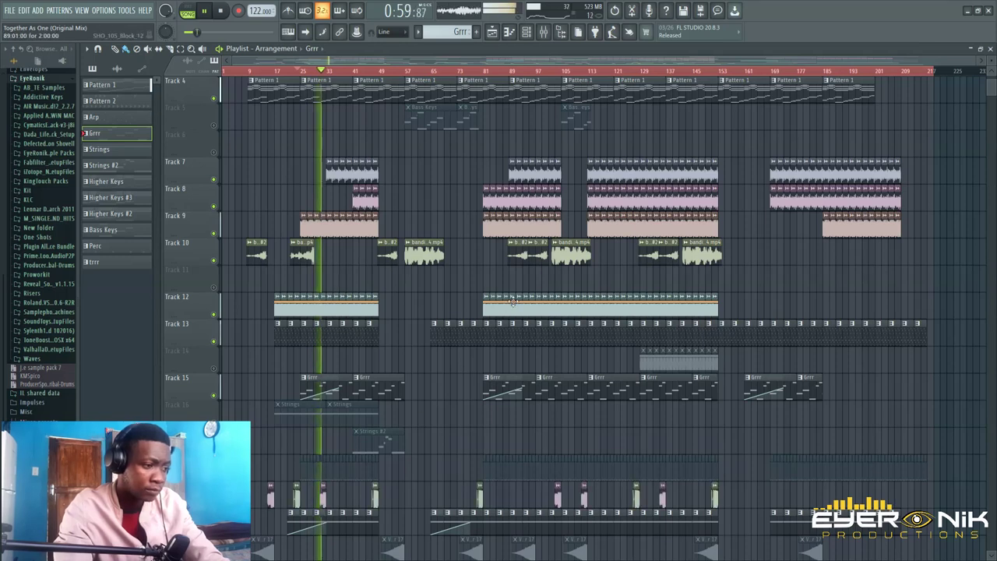
scroll(412, 341, down, 3)
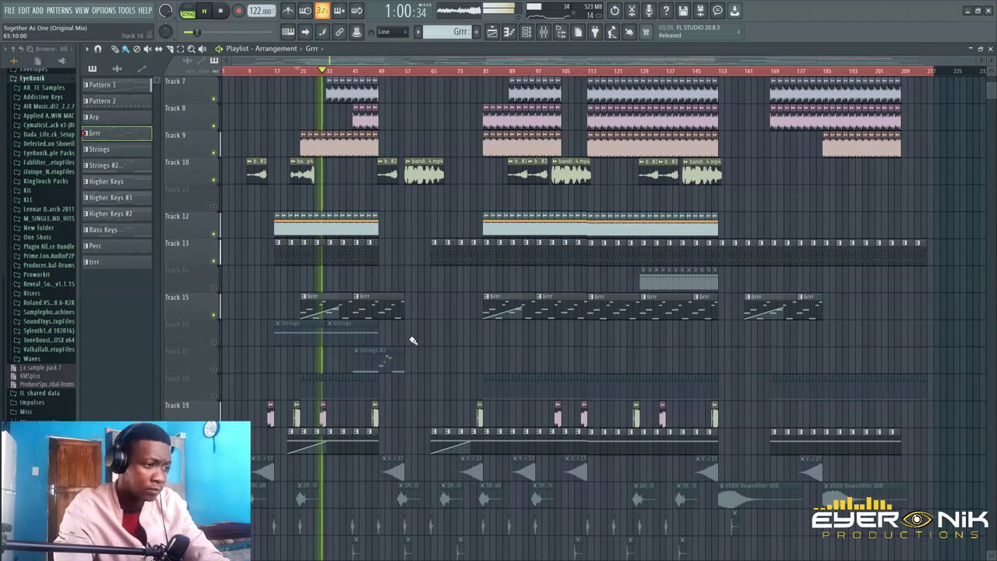
click(215, 398)
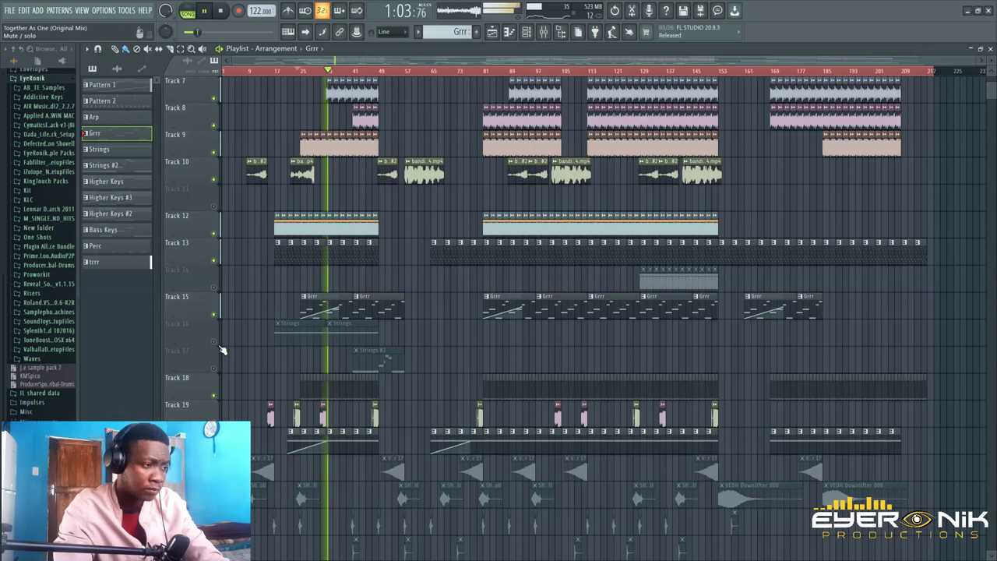
click(216, 342)
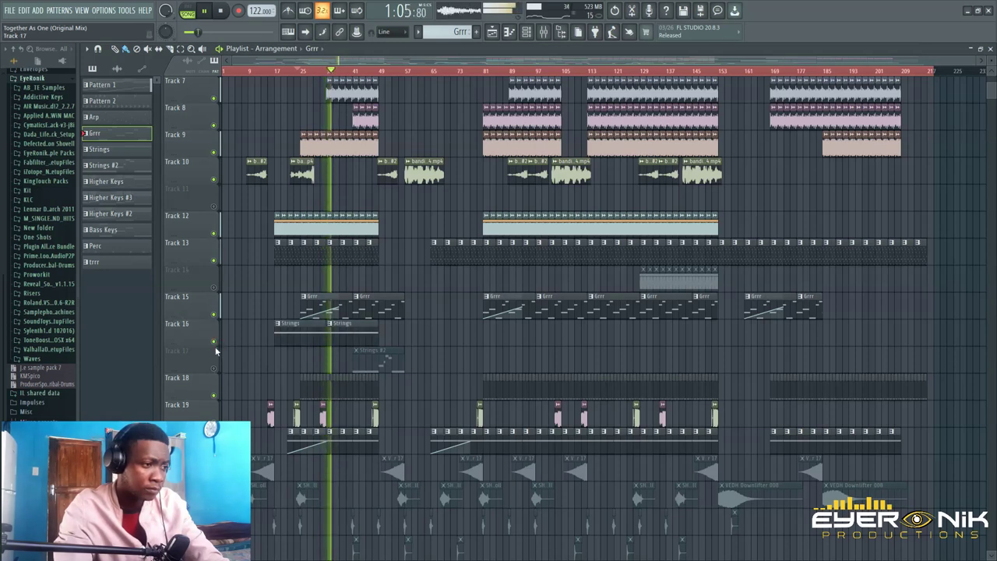
click(215, 370)
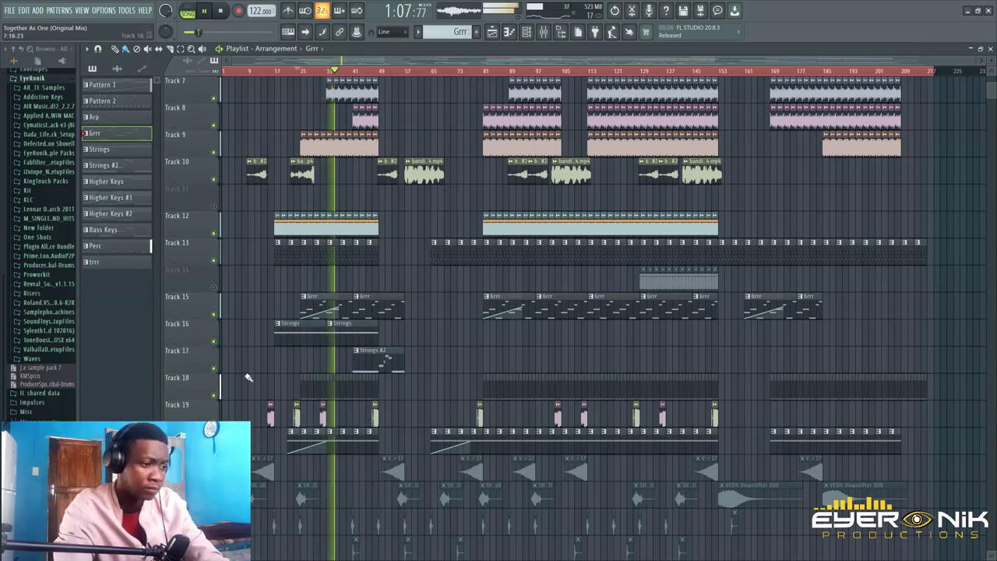
- Unmute Tracks 21 through 25, which hold the effect and downlifter clips, during playback
scroll(248, 378, up, 6)
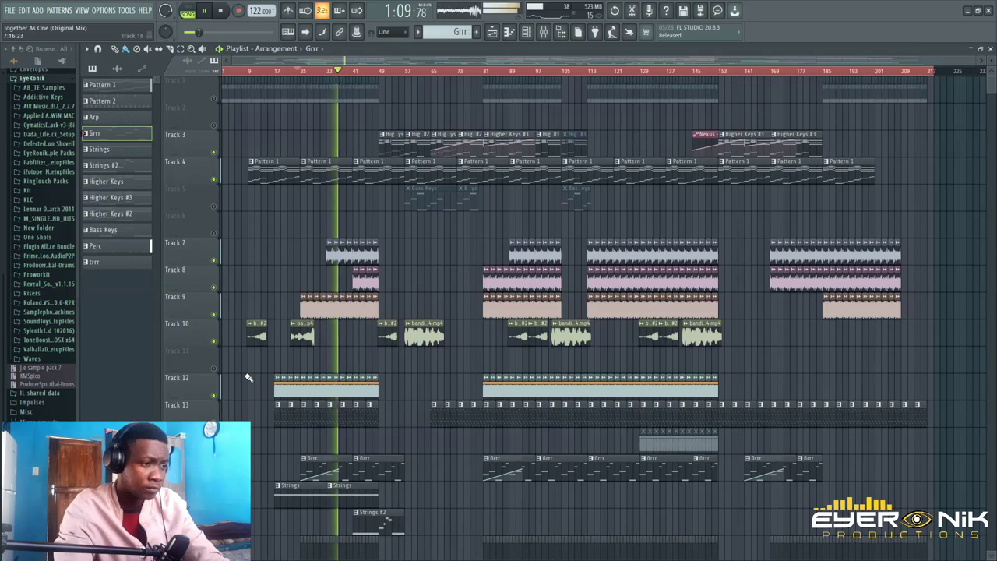
scroll(248, 378, down, 4)
scroll(824, 162, down, 1)
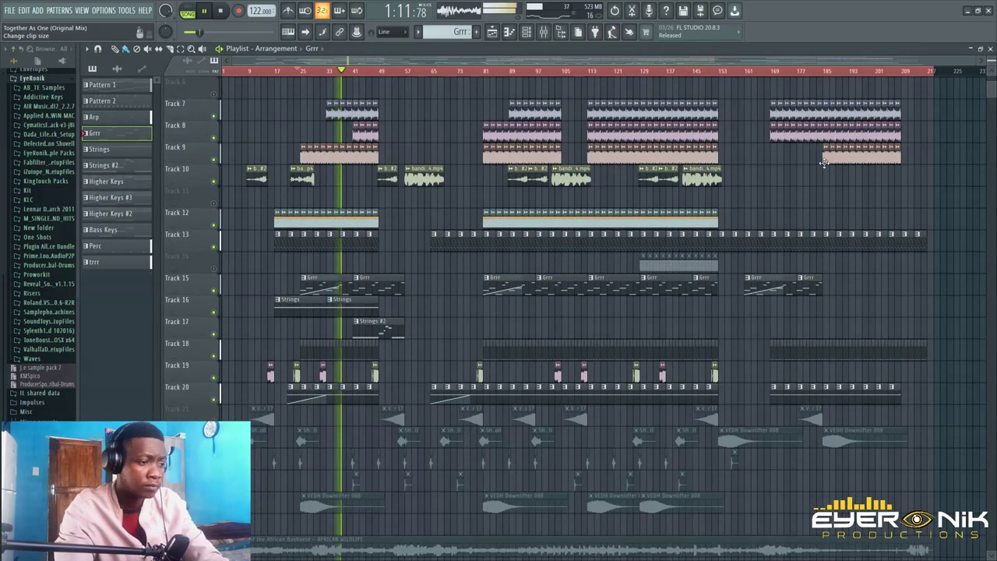
click(213, 421)
click(213, 442)
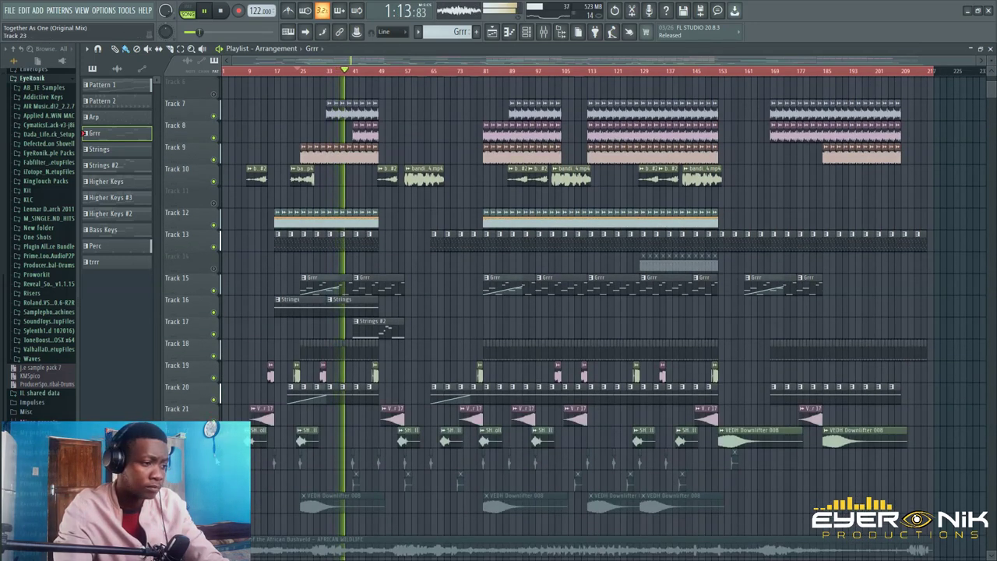
click(213, 464)
click(213, 486)
click(213, 507)
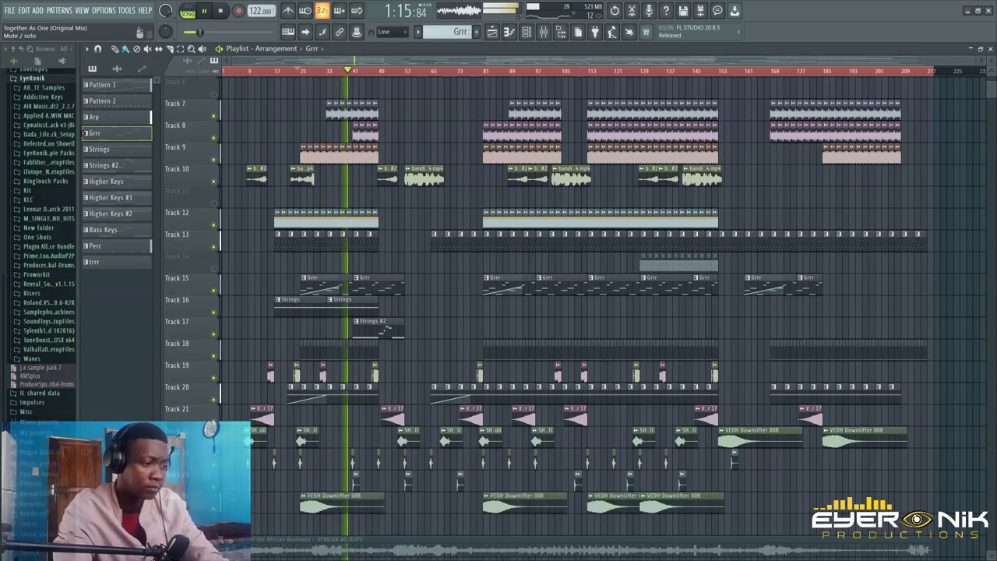
- Unmute Track 1 and Track 5, which holds the Bass Keys clips, while the arrangement keeps playing
scroll(260, 344, up, 5)
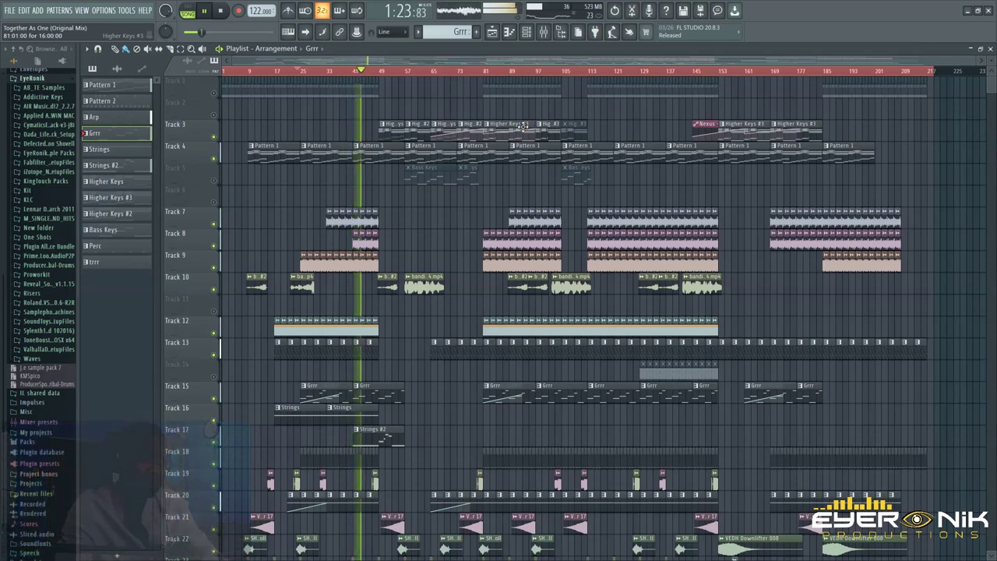
drag(992, 62, 992, 60)
drag(769, 60, 733, 59)
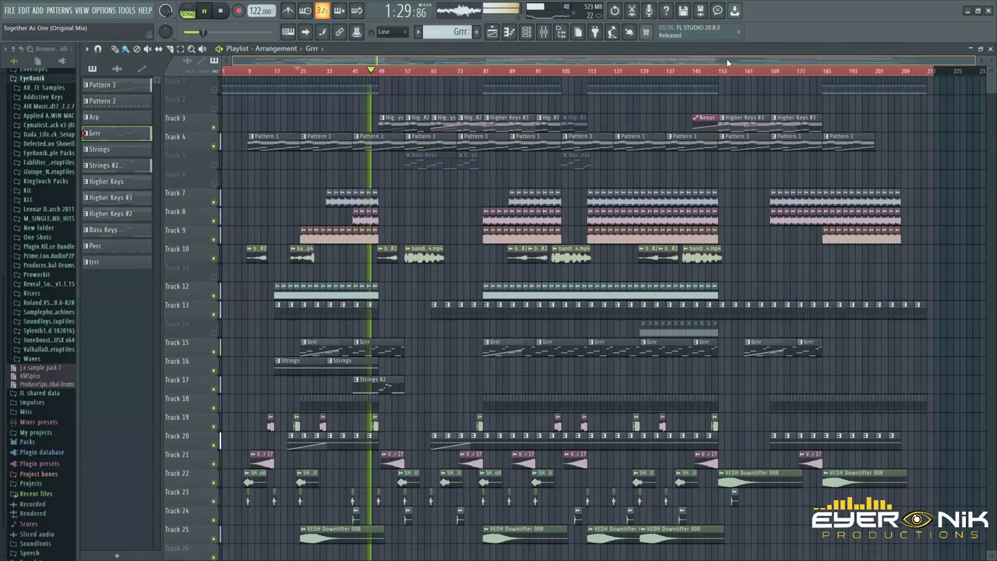
click(214, 90)
click(213, 164)
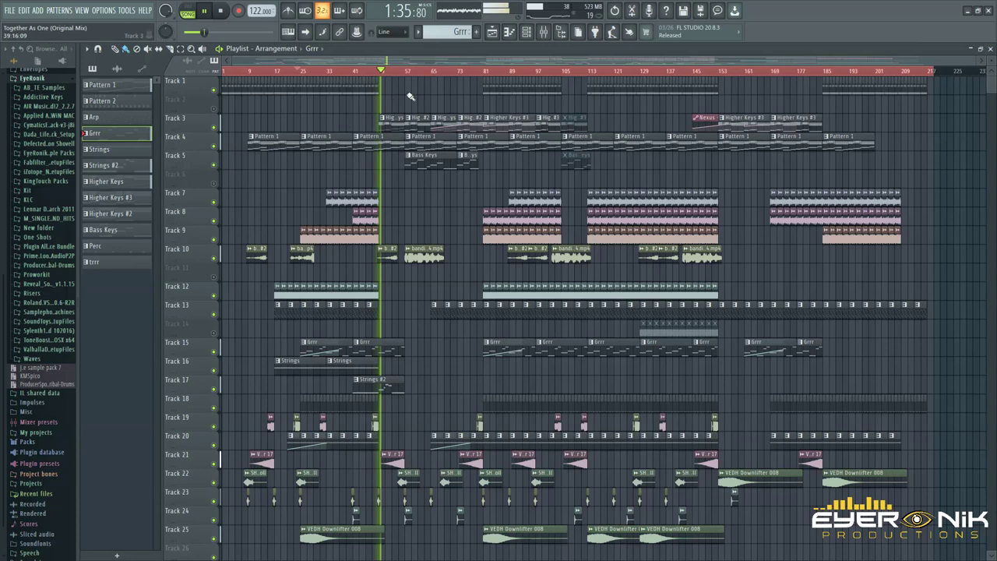
drag(461, 61, 477, 60)
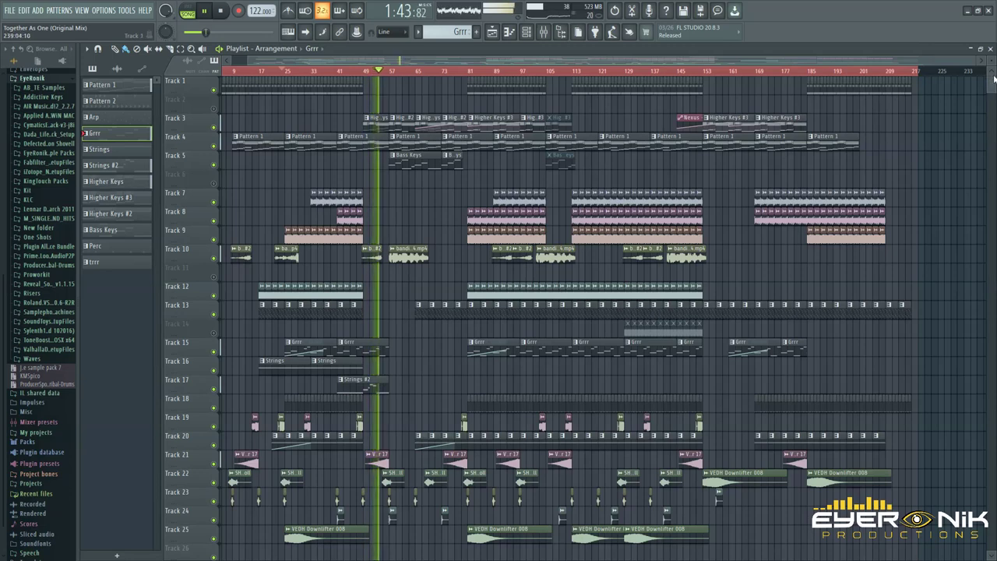
- Unmute Track 27 with the African wildlife audio and Track 14, and stop the playback
scroll(572, 312, down, 3)
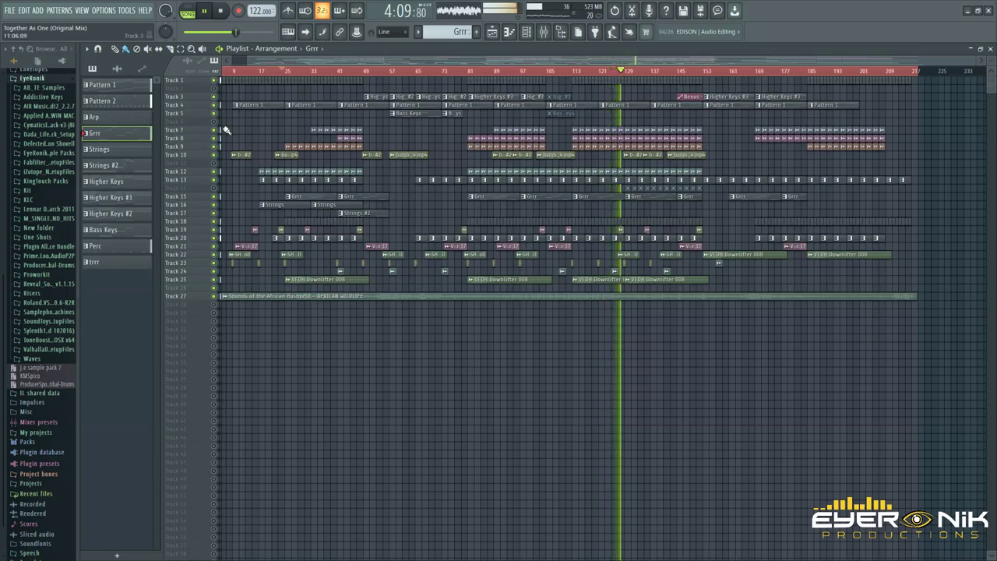
click(214, 188)
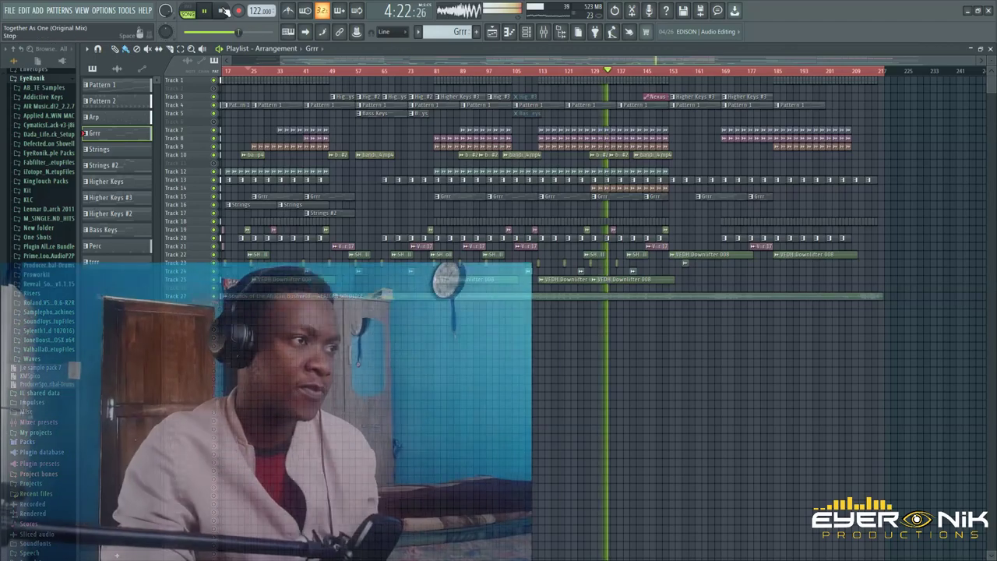
click(223, 11)
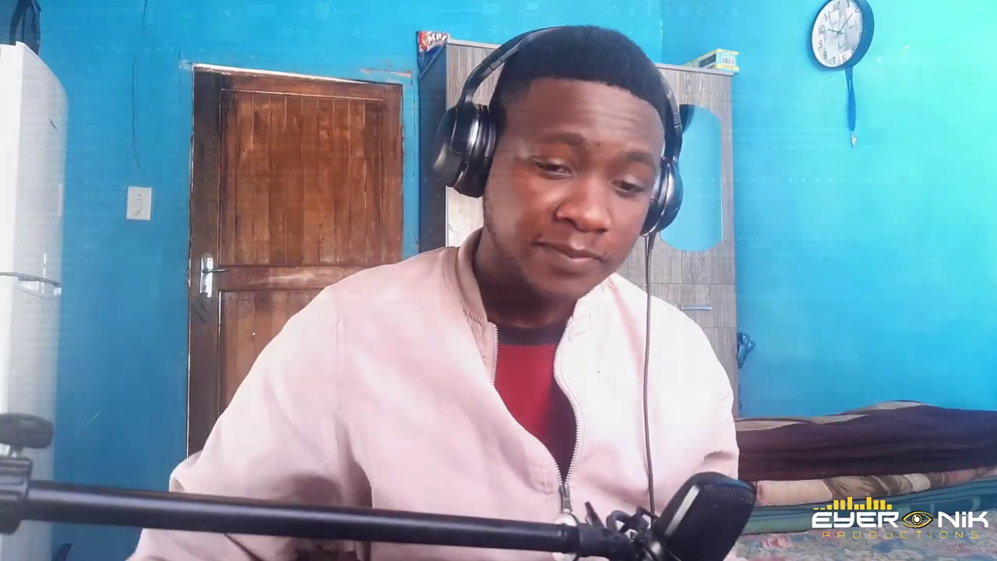